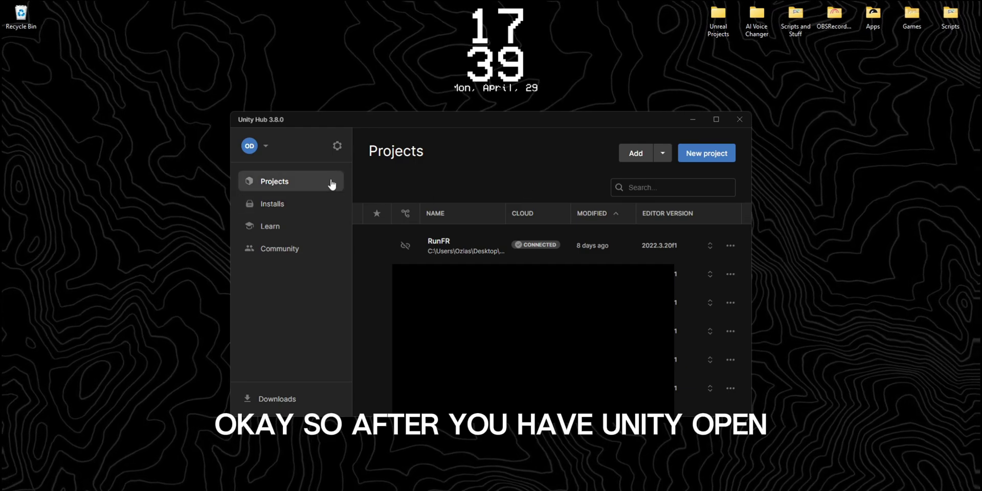
Choose Unity 2022.3.26f1 LTS to install, keeping Android Build Support and its sub-modules enabled.
{"action": "left_click", "coordinate": [298, 203]}
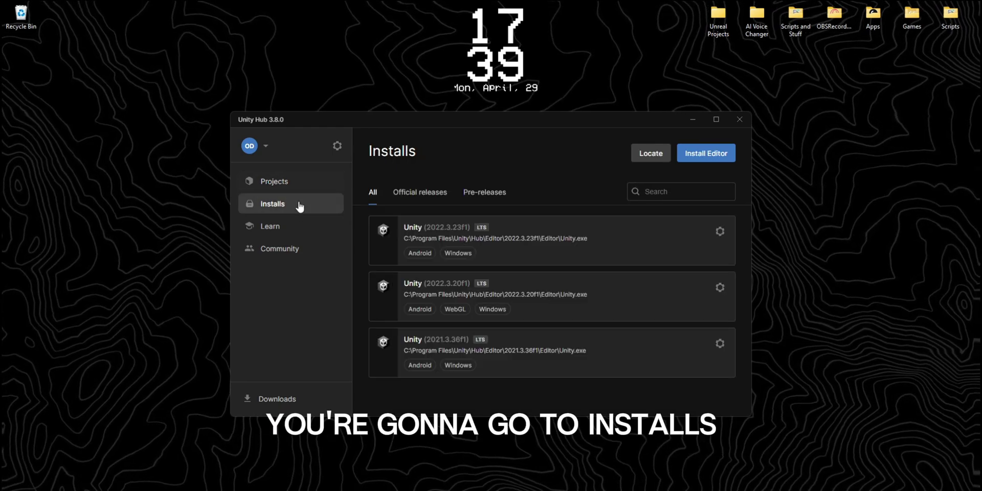
{"action": "left_click", "coordinate": [716, 154]}
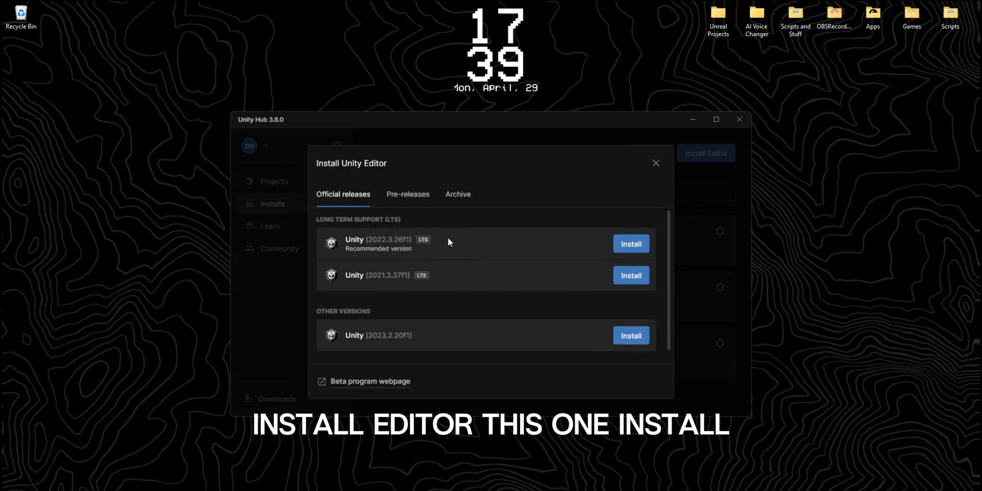
{"action": "left_click", "coordinate": [638, 243]}
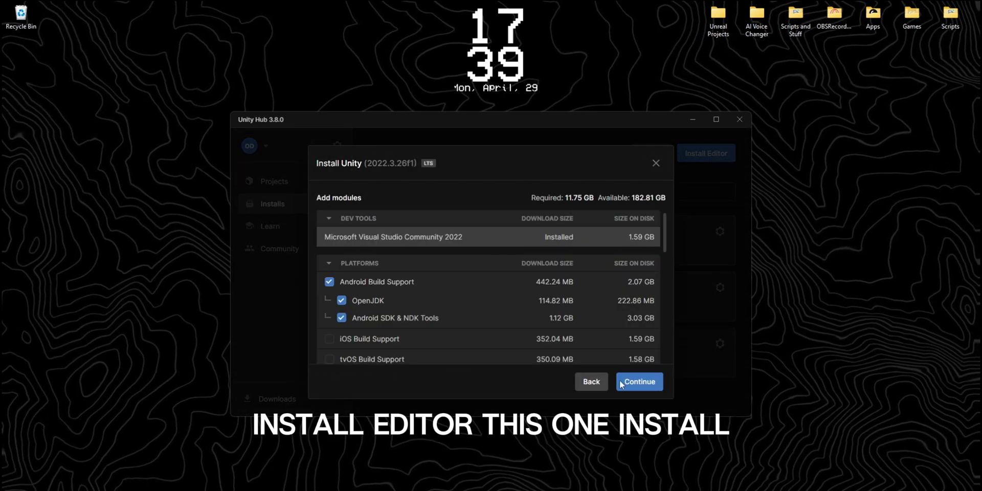
{"action": "left_click", "coordinate": [330, 283]}
{"action": "left_click", "coordinate": [337, 288]}
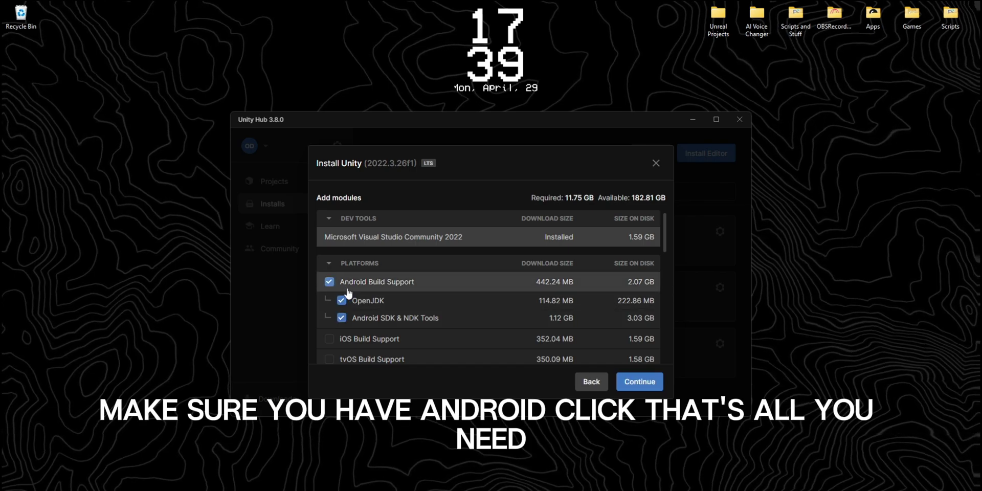
{"action": "scroll", "coordinate": [572, 328], "scroll_direction": "down", "scroll_amount": 10}
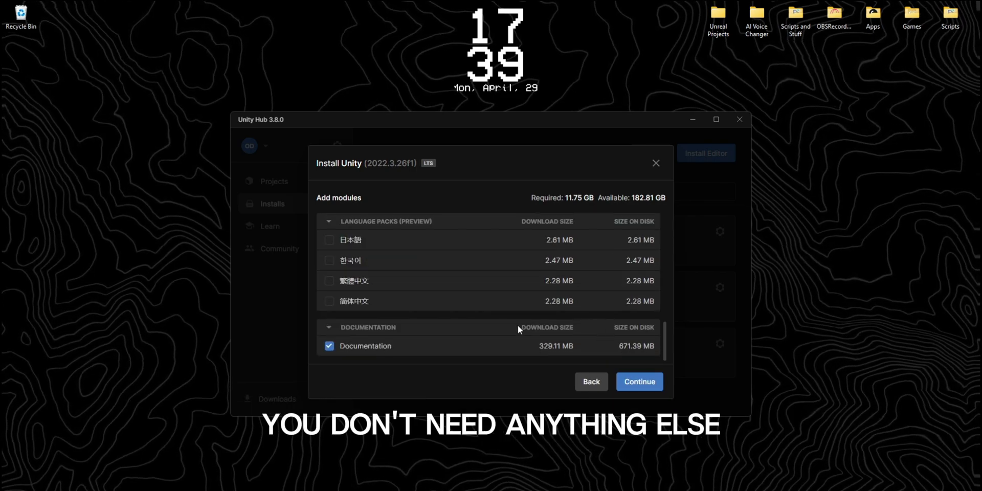
{"action": "scroll", "coordinate": [445, 333], "scroll_direction": "up", "scroll_amount": 10}
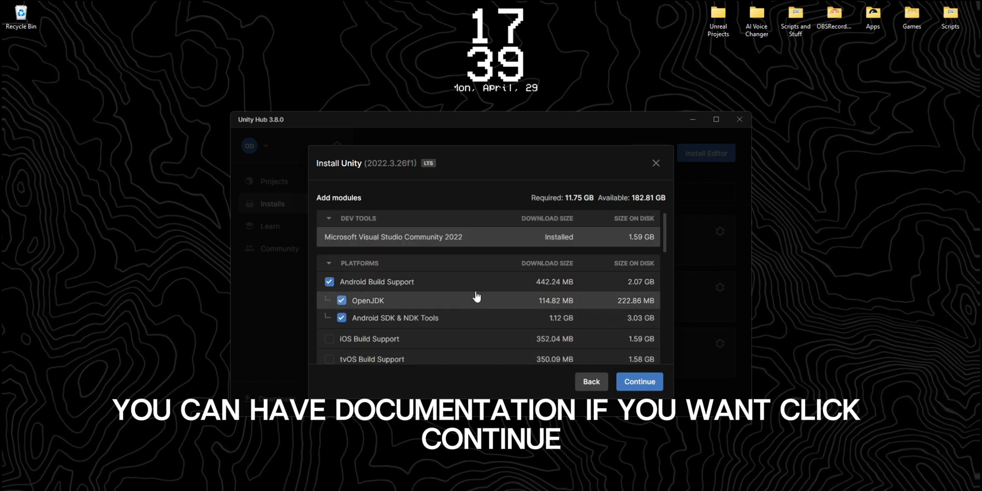
Accept the Android SDK and NDK licence terms and start the editor installation.
{"action": "left_click", "coordinate": [643, 381]}
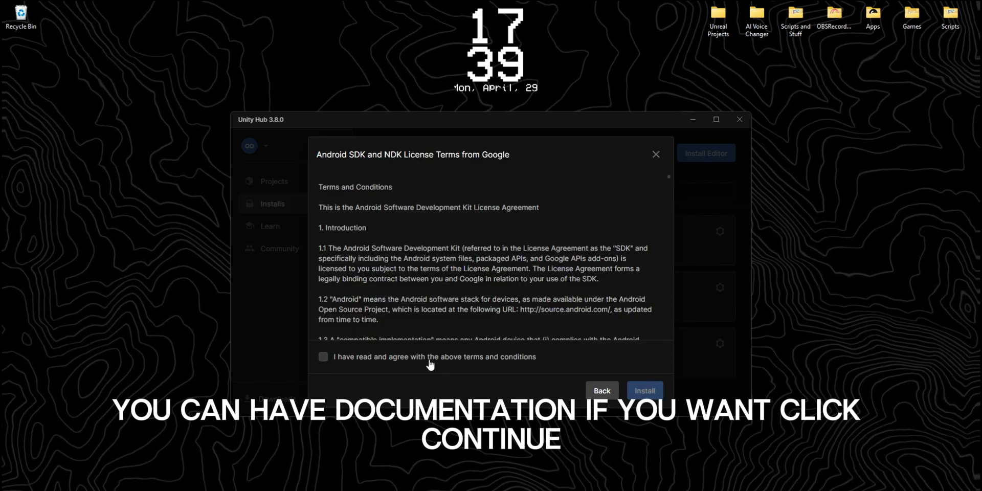
{"action": "left_click", "coordinate": [429, 358]}
{"action": "left_click", "coordinate": [646, 390]}
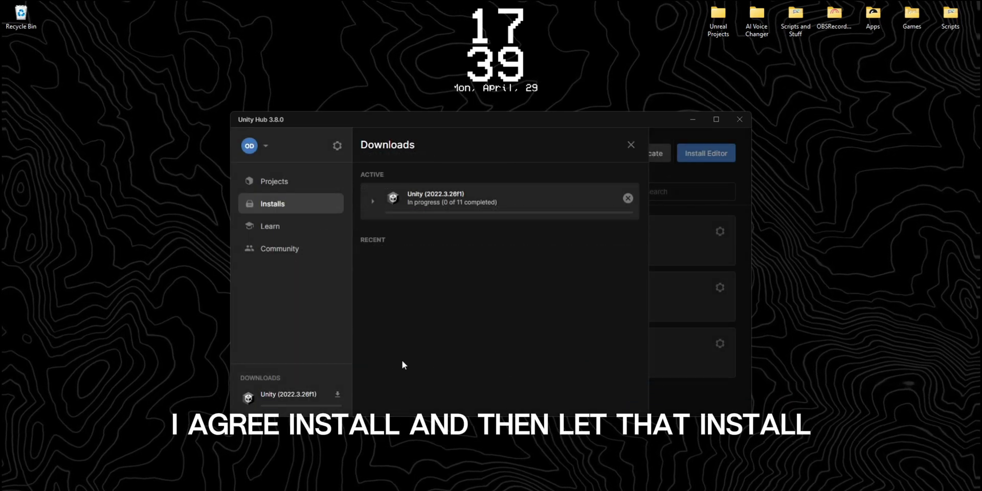
{"action": "left_click", "coordinate": [463, 210]}
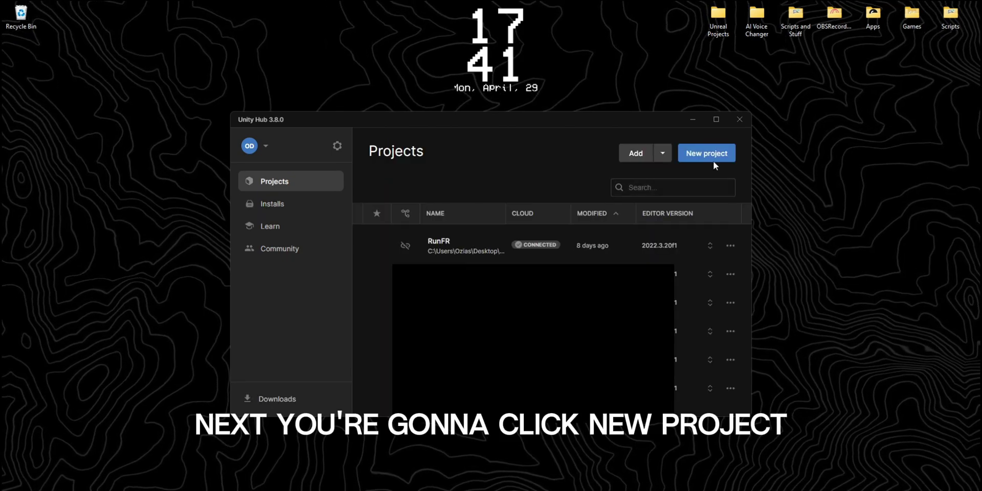
Create a new 3D (Built-In Render Pipeline) project named 'TUT PROJECT'.
{"action": "left_click", "coordinate": [715, 159]}
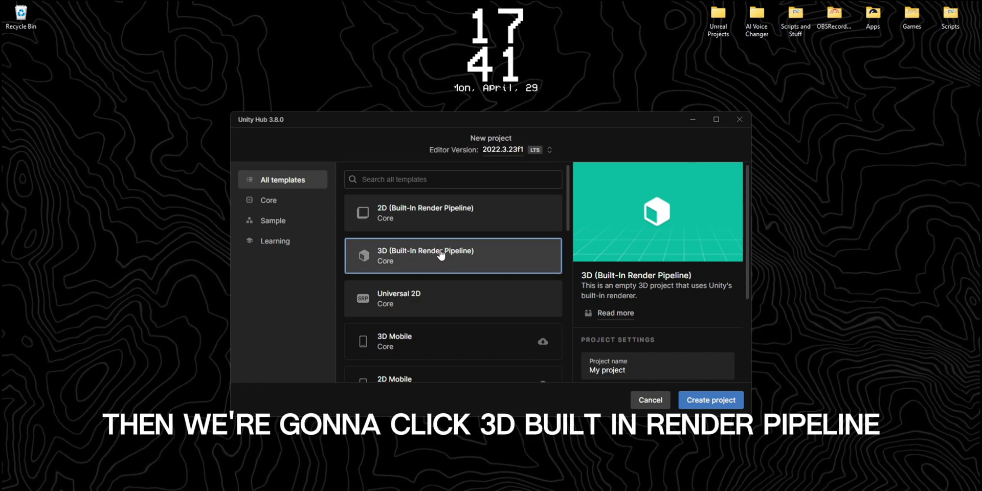
{"action": "left_click", "coordinate": [661, 378]}
{"action": "key", "text": "BackSpace"}
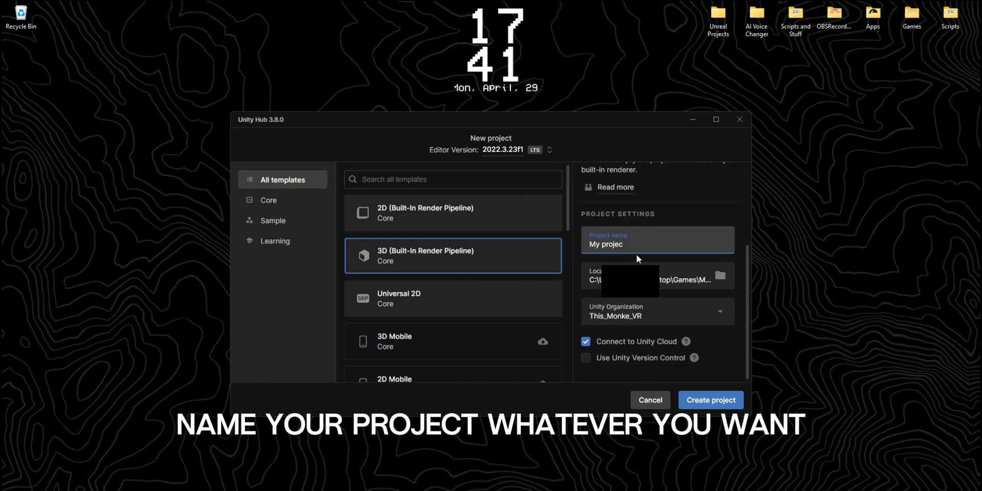
{"action": "key", "text": "BackSpace"}
{"action": "key", "text": "BackSpace"}
{"action": "key", "text": "BackSpace"}
{"action": "key", "text": "BackSpace"}
{"action": "key", "text": "BackSpace"}
{"action": "key", "text": "BackSpace"}
{"action": "key", "text": "BackSpace"}
{"action": "key", "text": "BackSpace"}
{"action": "key", "text": "BackSpace"}
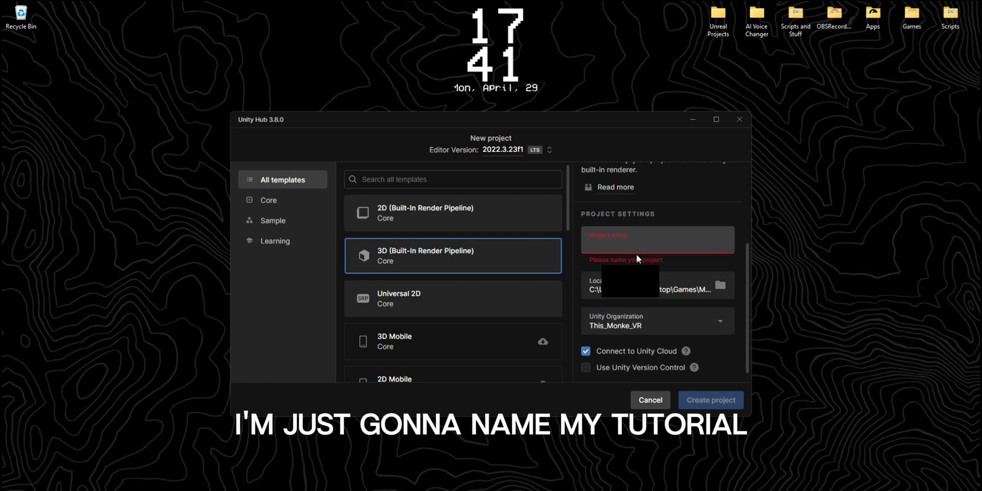
{"action": "type", "text": "TUT"}
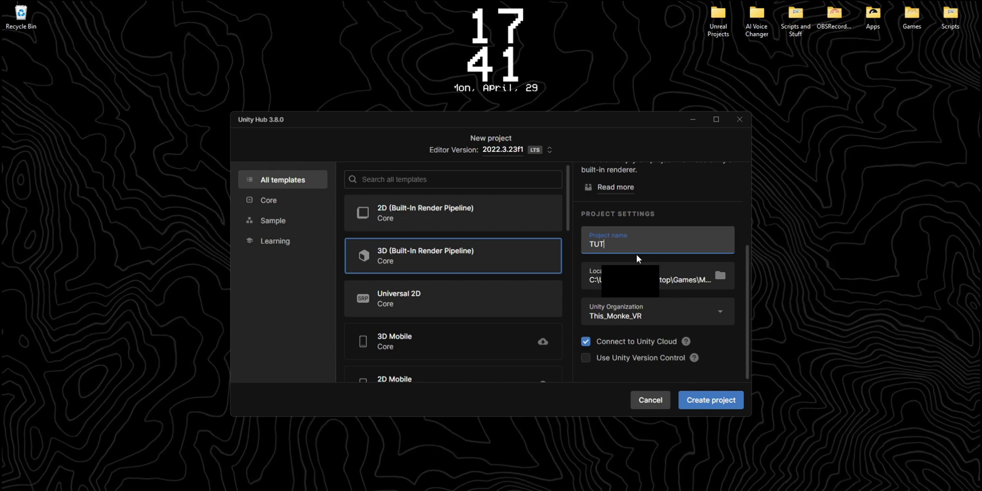
{"action": "type", "text": " PRO"}
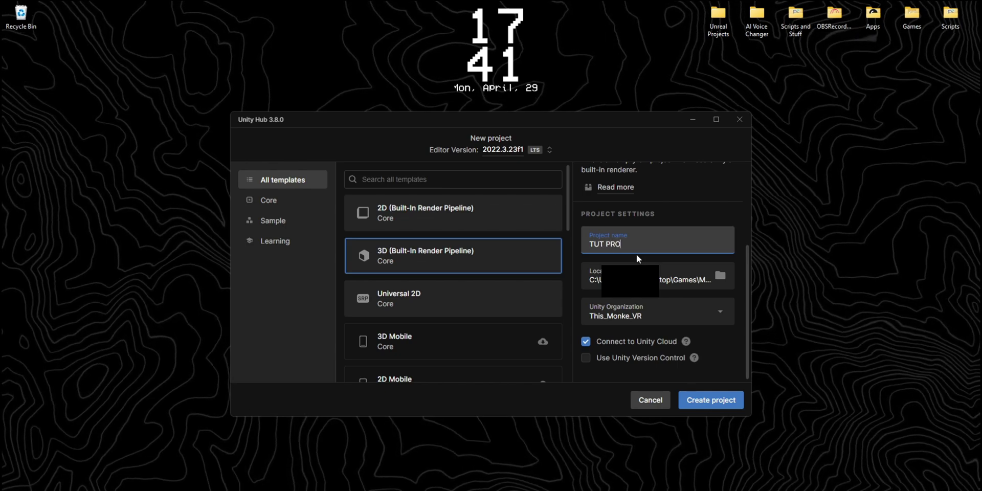
{"action": "type", "text": "JECT"}
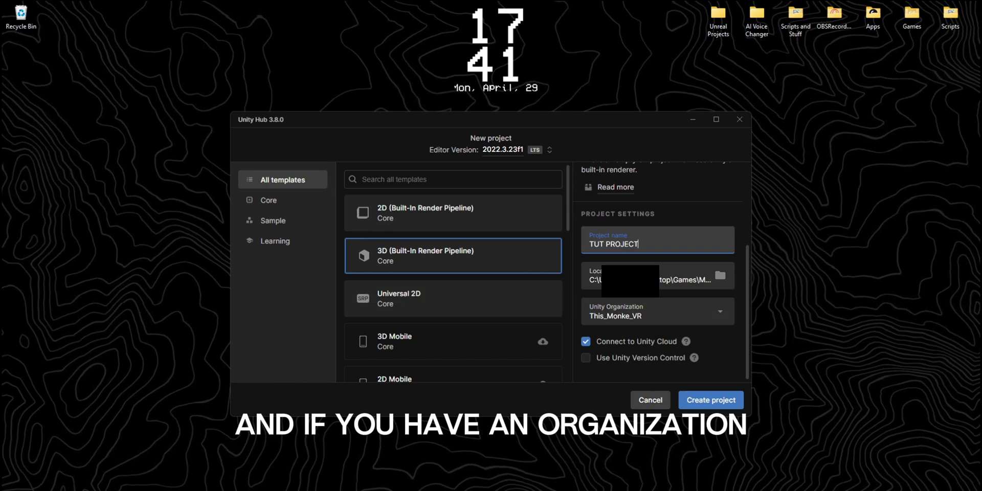
{"action": "left_click", "coordinate": [707, 405]}
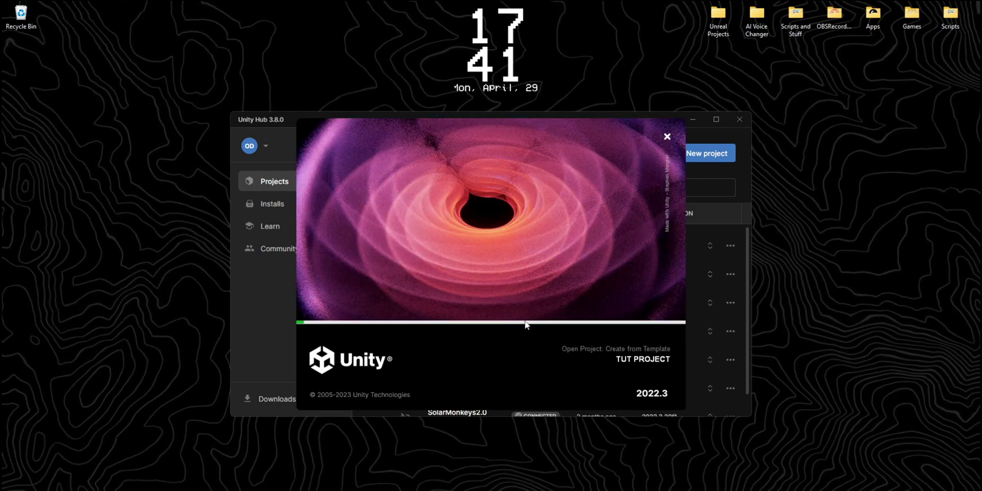
Wait for TUT PROJECT to load in the editor, showing the default SampleScene.
{"action": "left_click_drag", "start_coordinate": [537, 339], "coordinate": [547, 351]}
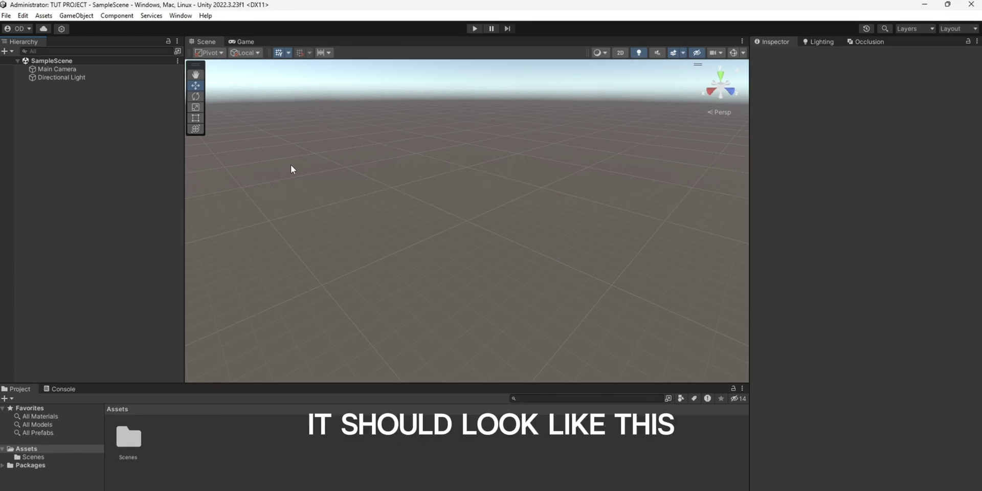
Install XR Plug-in Management from Project Settings, with OpenXR as the enabled provider.
{"action": "left_click", "coordinate": [20, 16]}
{"action": "left_click", "coordinate": [51, 349]}
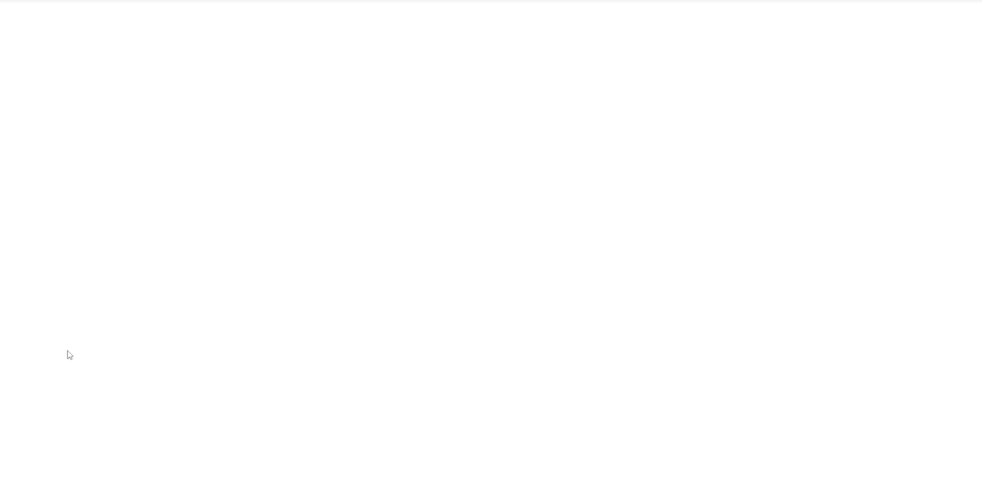
{"action": "left_click", "coordinate": [39, 209]}
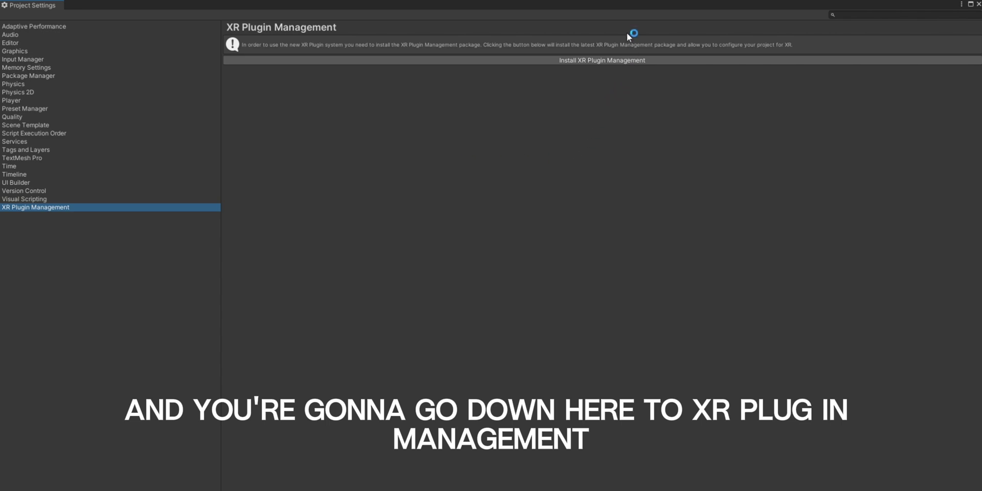
{"action": "left_click", "coordinate": [606, 59]}
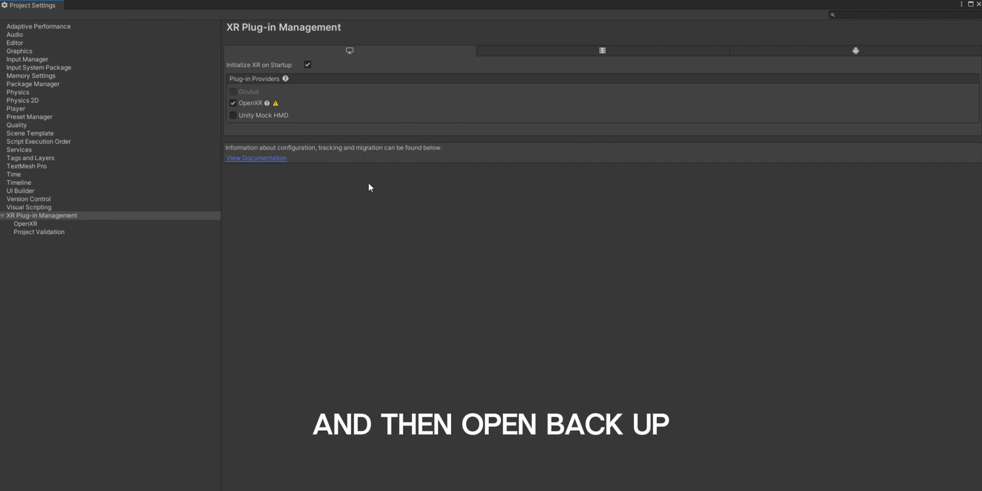
Fix all the listed OpenXR project validation issues at once.
{"action": "left_click", "coordinate": [275, 104]}
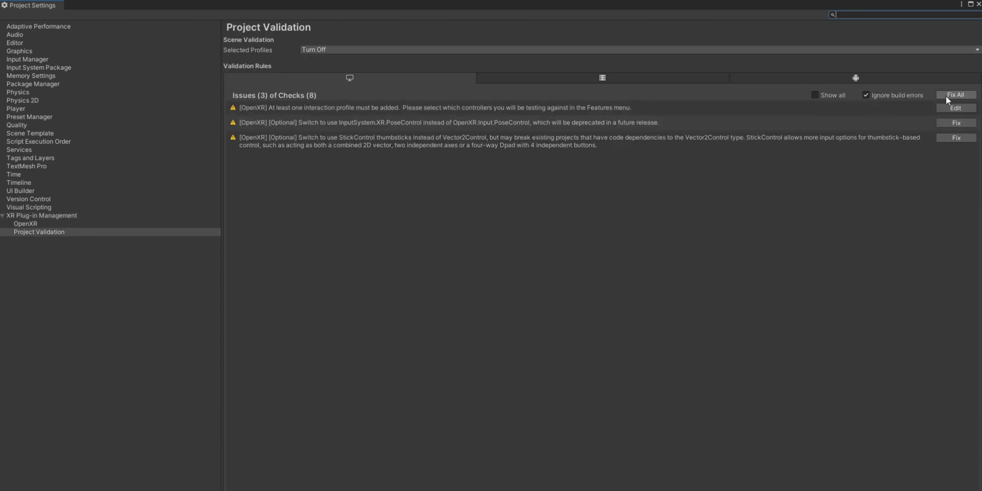
{"action": "left_click", "coordinate": [956, 95]}
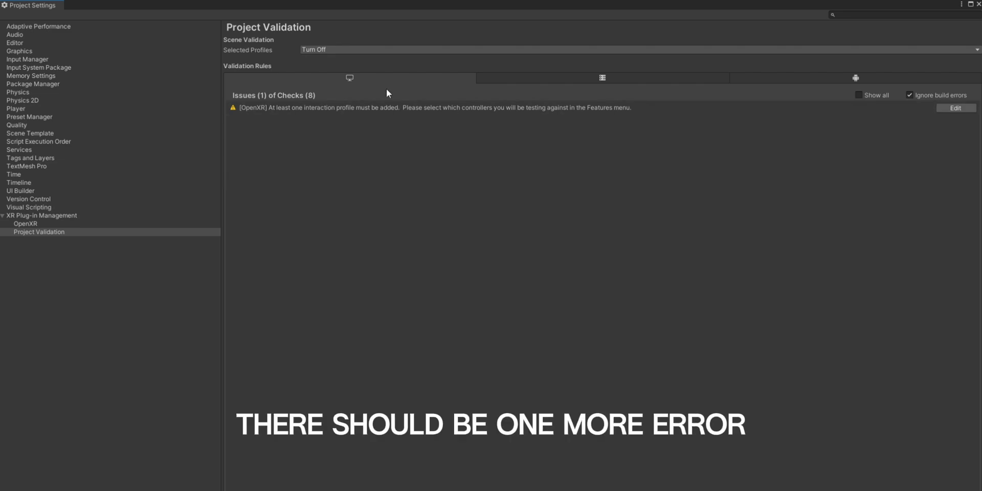
{"action": "left_click", "coordinate": [955, 108]}
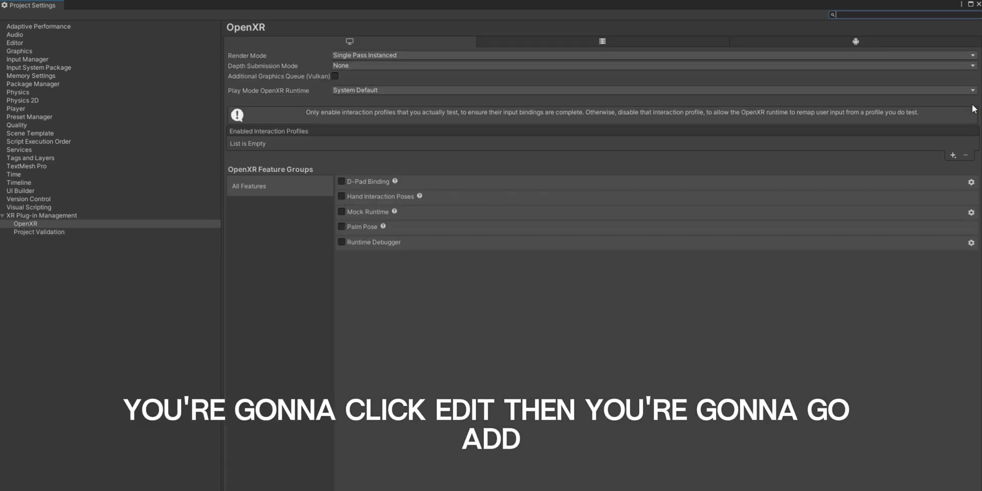
Add the Oculus Touch and Valve Index controller profiles and set Render Mode to Multi-pass.
{"action": "left_click", "coordinate": [954, 155]}
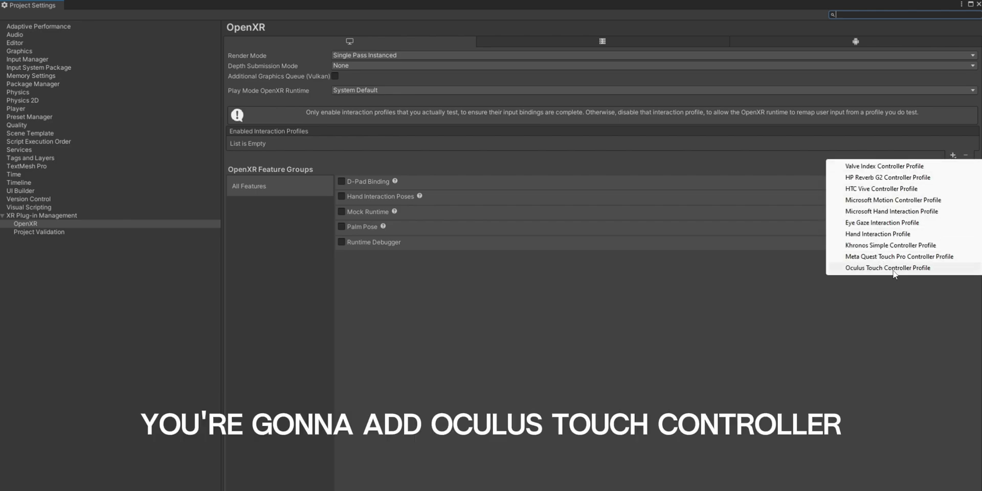
{"action": "left_click", "coordinate": [892, 268]}
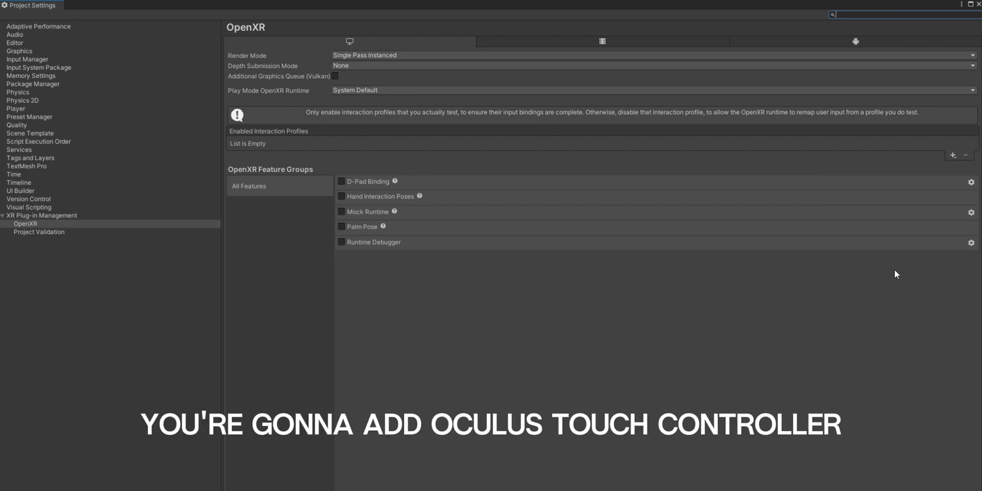
{"action": "left_click", "coordinate": [953, 156]}
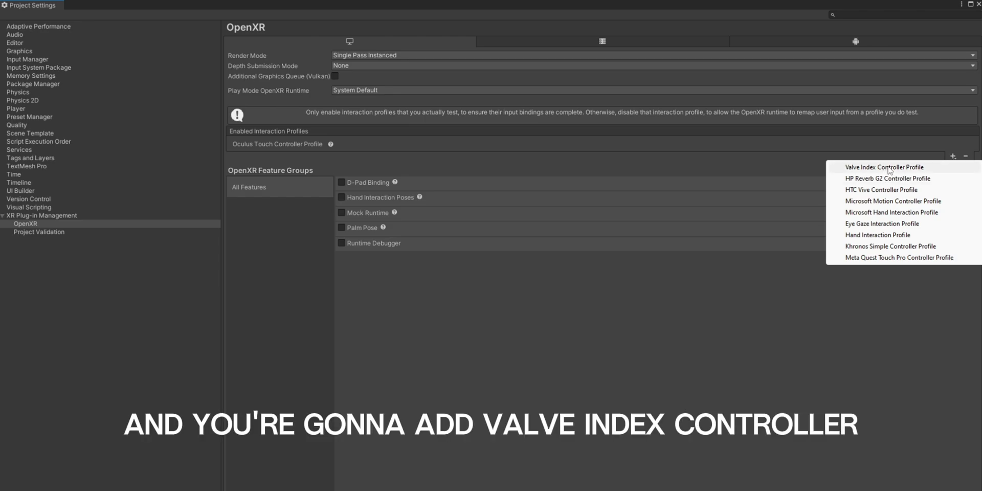
{"action": "left_click", "coordinate": [888, 167]}
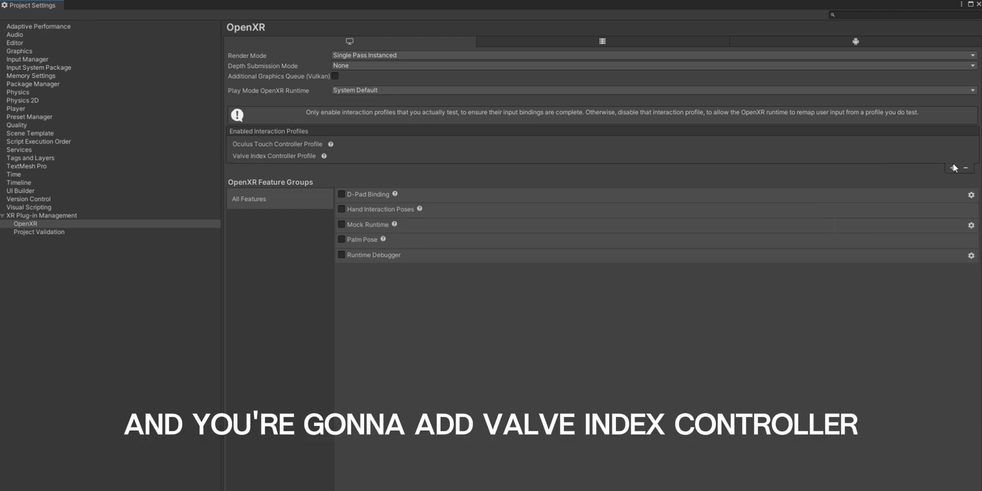
{"action": "left_click", "coordinate": [363, 56]}
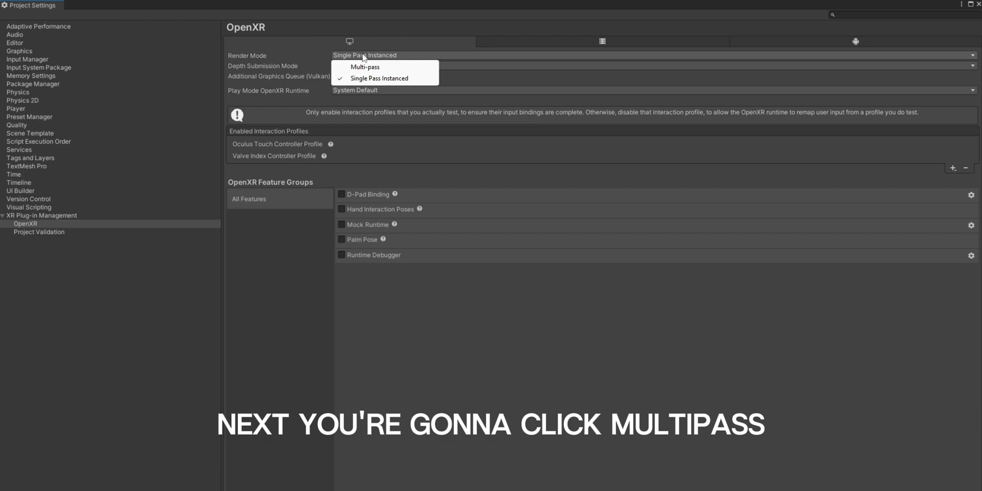
{"action": "left_click", "coordinate": [377, 69]}
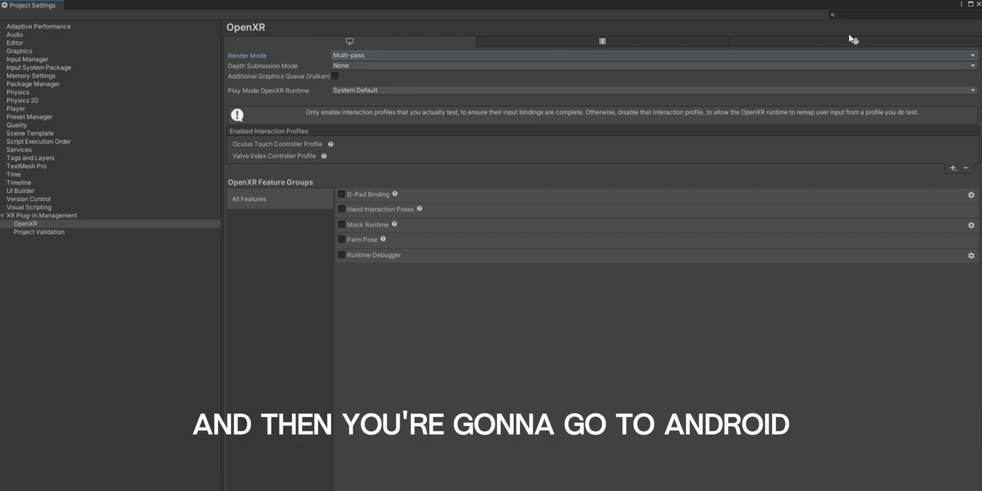
On the Android tab, set OpenXR Render Mode to Multi-pass and add the Oculus Touch Controller Profile.
{"action": "left_click", "coordinate": [866, 40]}
{"action": "left_click", "coordinate": [429, 56]}
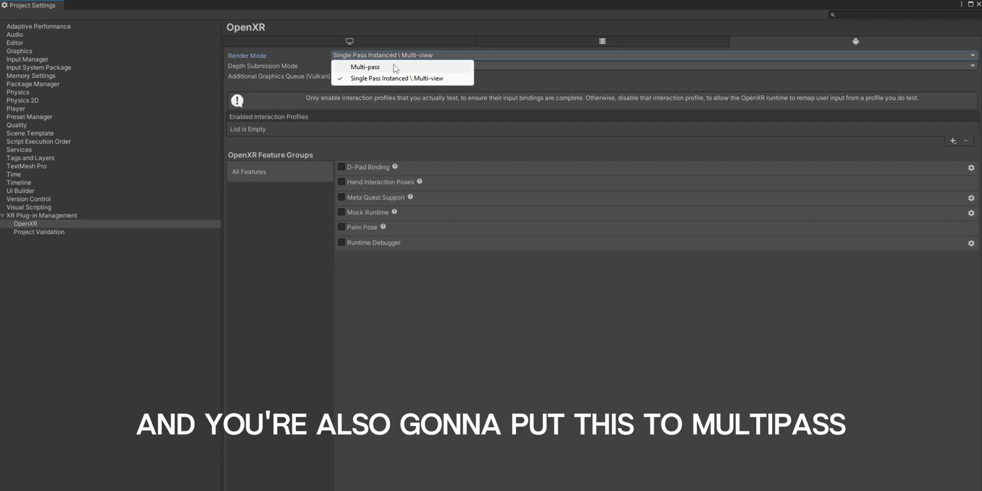
{"action": "left_click", "coordinate": [390, 68]}
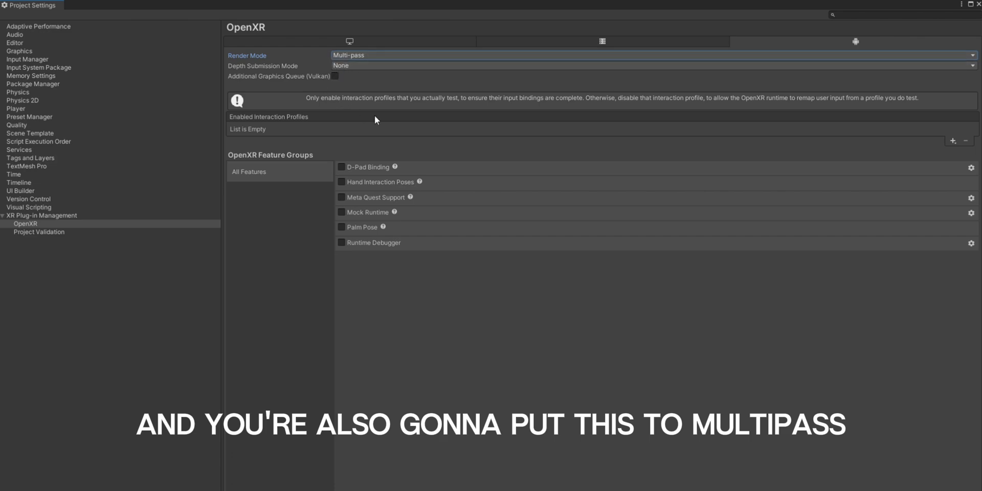
{"action": "left_click", "coordinate": [953, 142]}
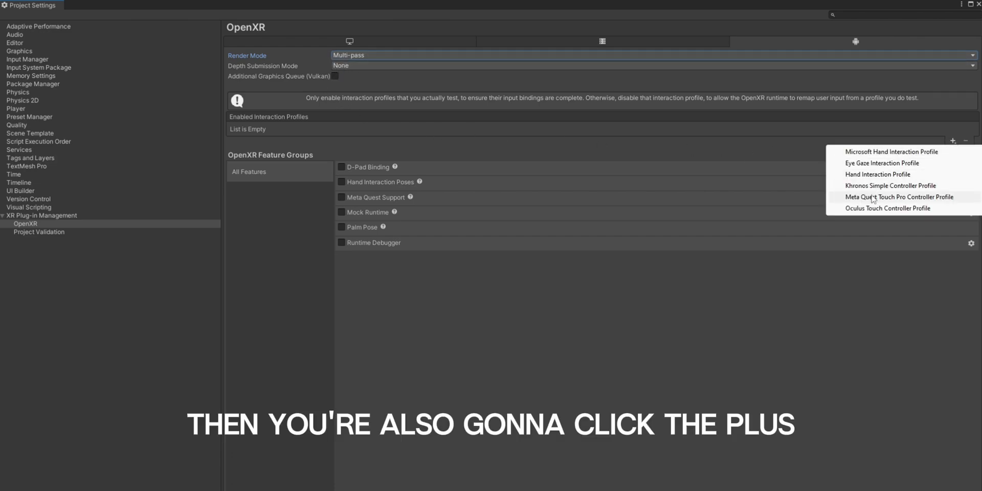
{"action": "left_click", "coordinate": [880, 209]}
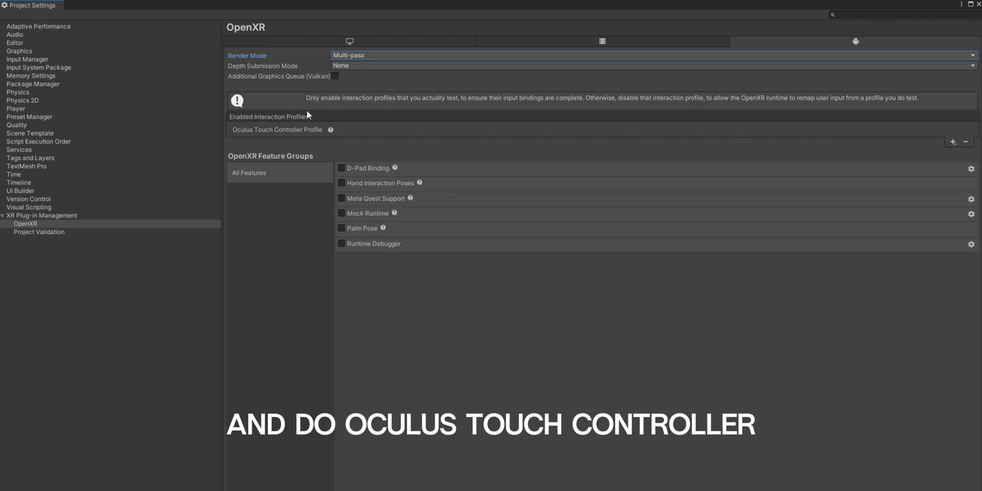
{"action": "left_click", "coordinate": [180, 223]}
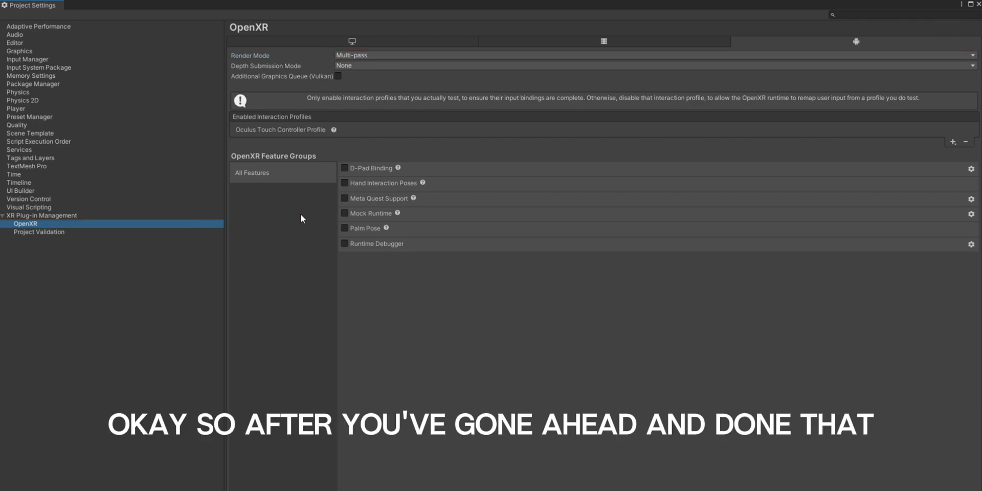
Enable the Oculus plug-in provider for Android in XR Plug-in Management.
{"action": "left_click", "coordinate": [64, 216]}
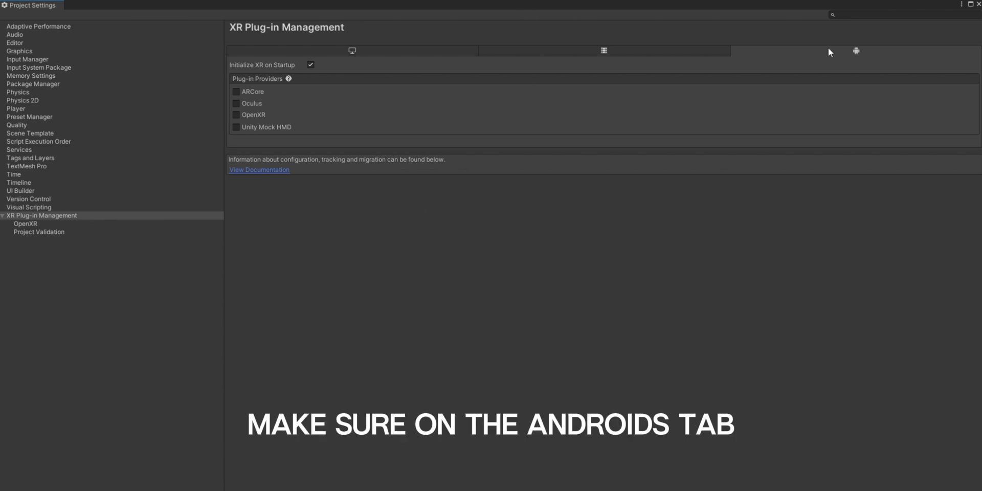
{"action": "left_click", "coordinate": [237, 104]}
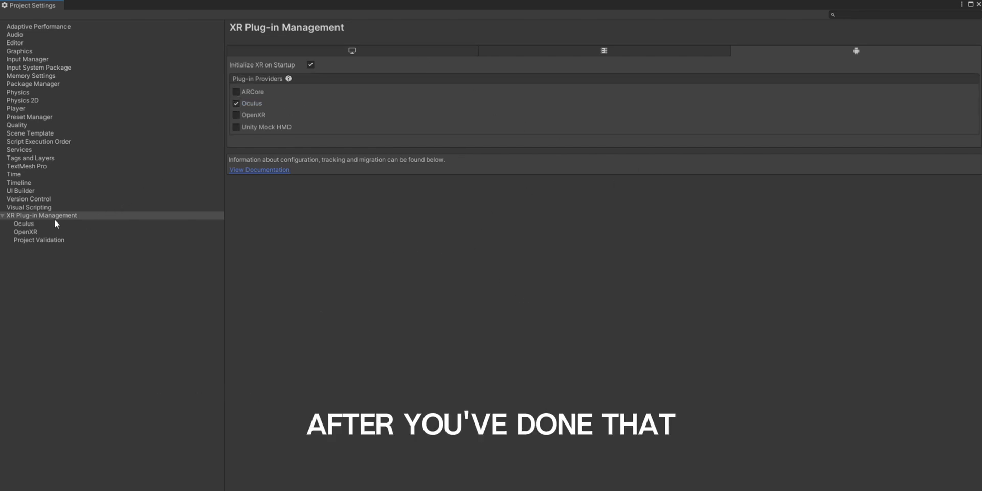
{"action": "left_click", "coordinate": [24, 224]}
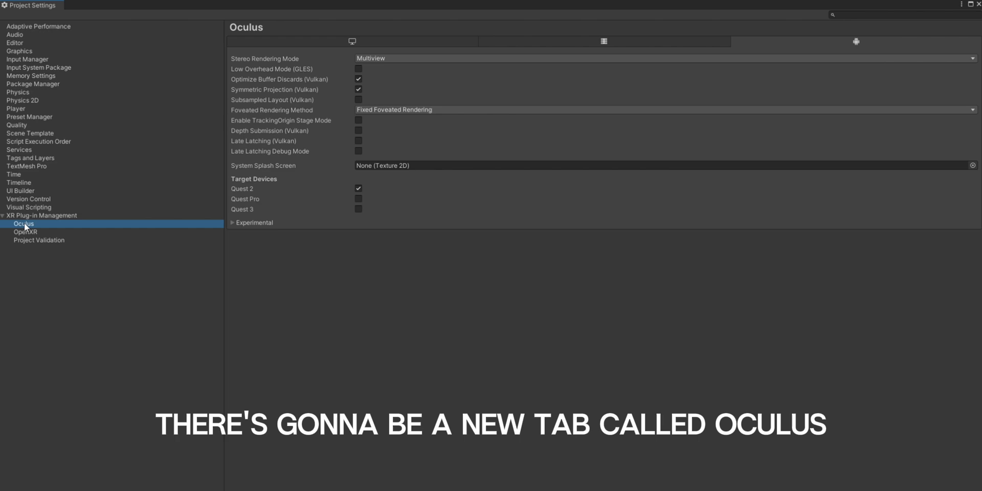
Set the Oculus Stereo Rendering Mode to Multi Pass on both desktop and Android tabs.
{"action": "left_click", "coordinate": [392, 42]}
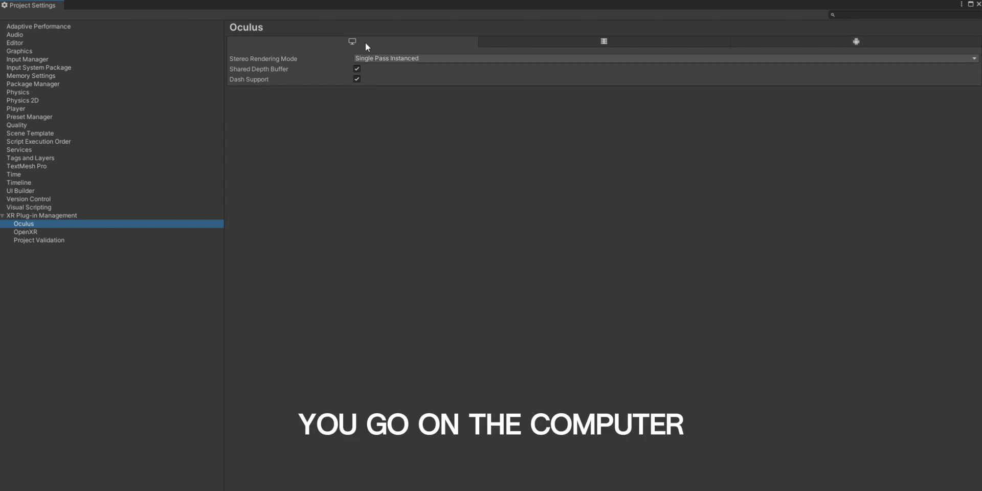
{"action": "left_click", "coordinate": [385, 57]}
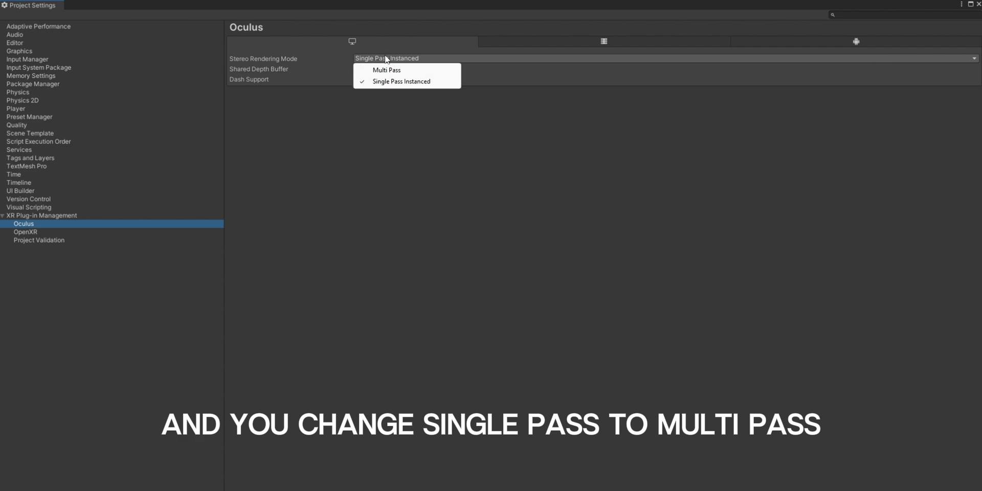
{"action": "left_click", "coordinate": [406, 71]}
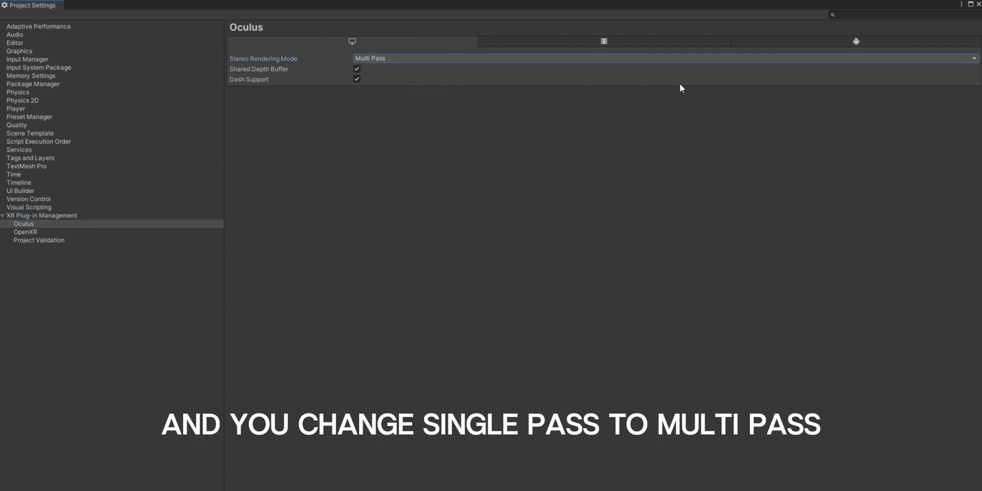
{"action": "left_click", "coordinate": [870, 46]}
{"action": "left_click", "coordinate": [411, 59]}
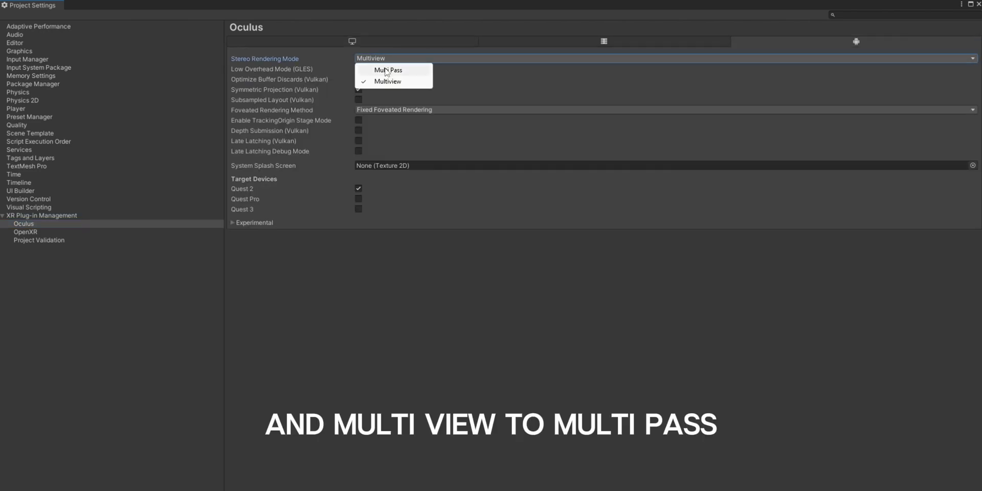
{"action": "left_click", "coordinate": [386, 71]}
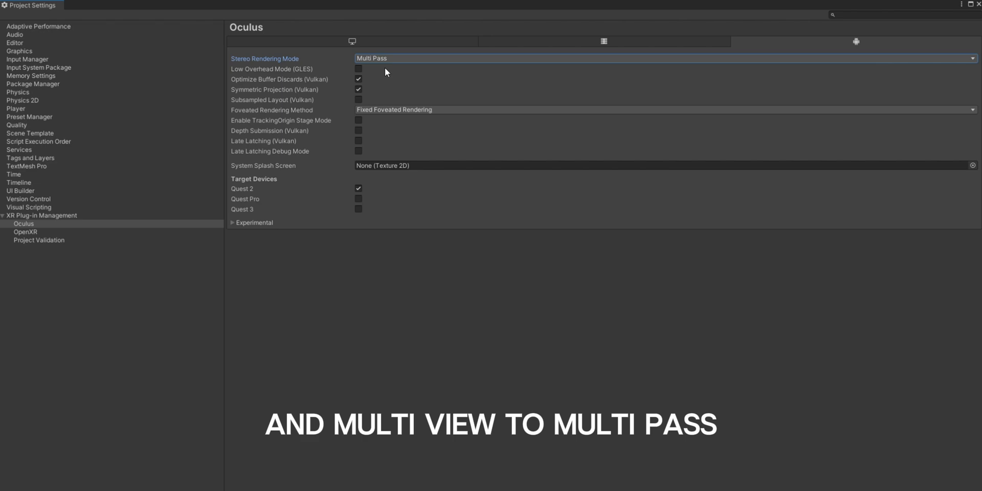
Turn on Low Overhead Mode (GLES) and add Quest Pro as a target device.
{"action": "right_click", "coordinate": [359, 70]}
{"action": "left_click", "coordinate": [359, 70]}
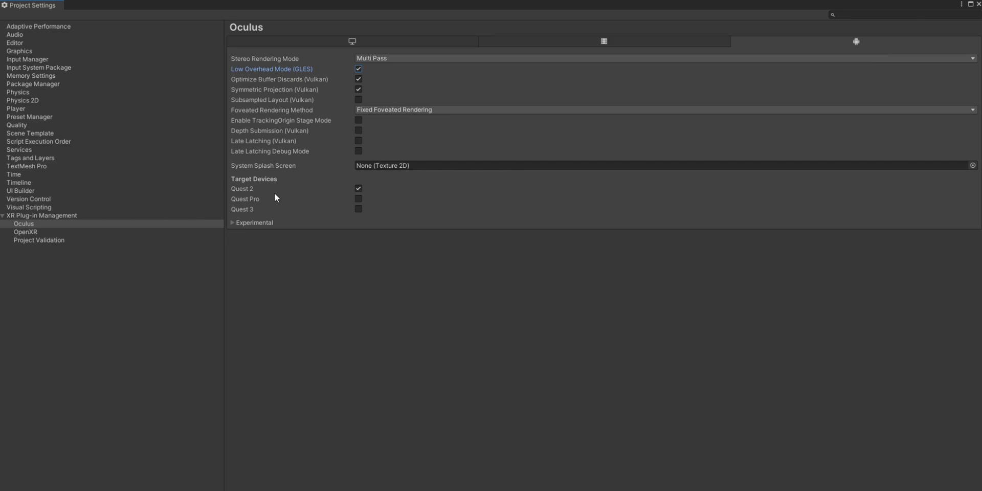
{"action": "left_click", "coordinate": [359, 198]}
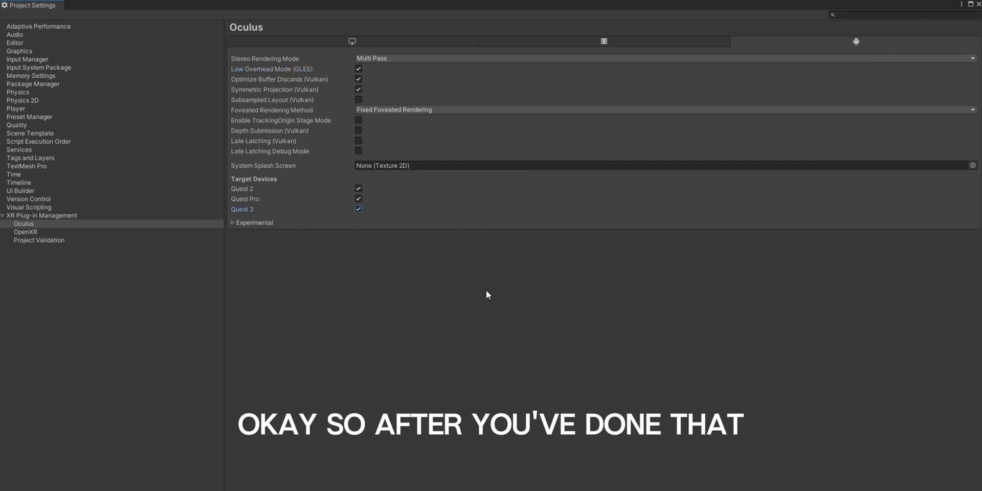
Close Project Settings and save the scene and project changes.
{"action": "left_click", "coordinate": [978, 4]}
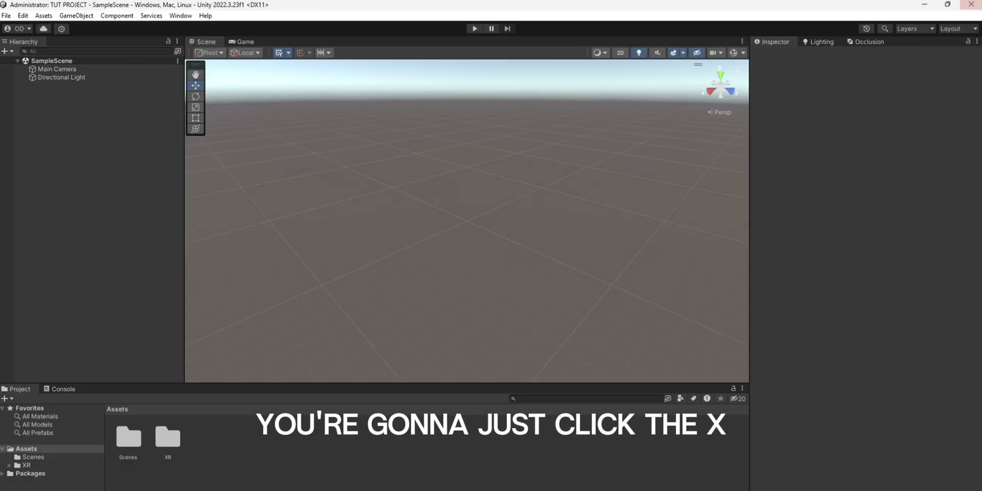
{"action": "left_click", "coordinate": [7, 16]}
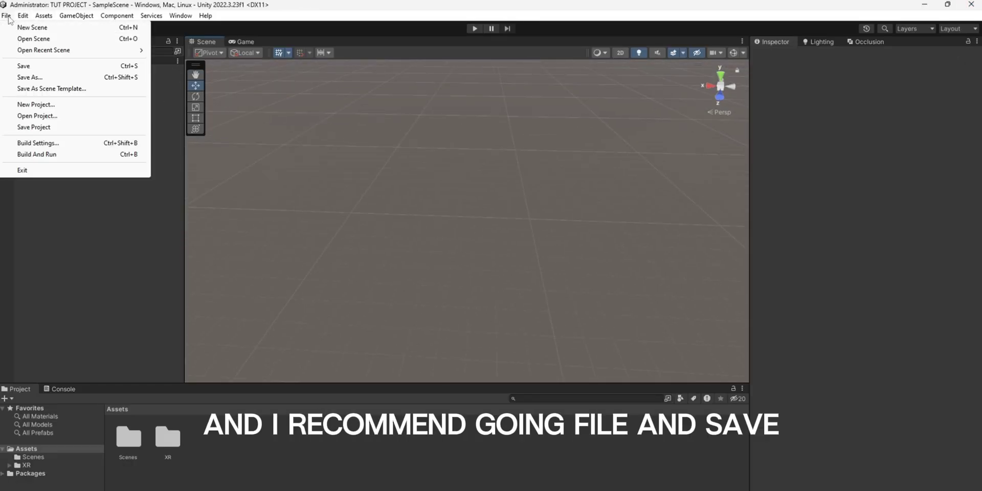
{"action": "left_click", "coordinate": [32, 68]}
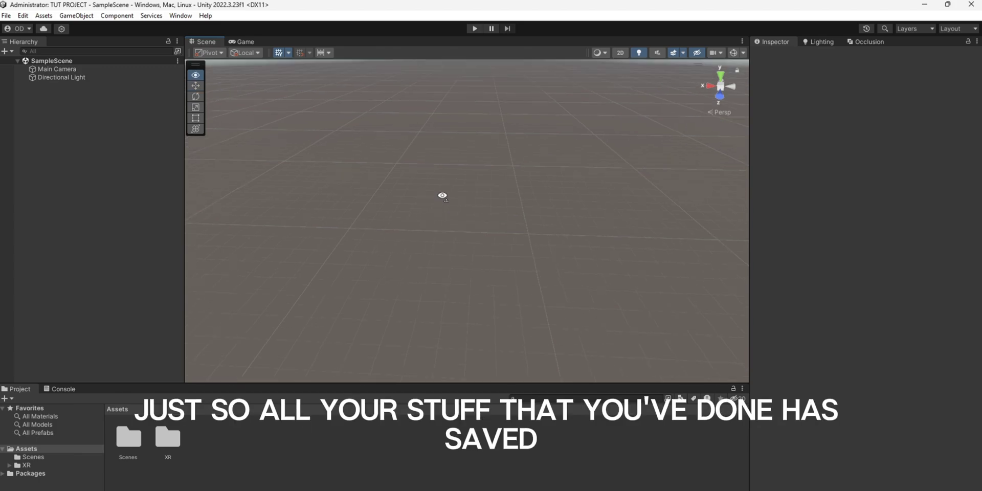
{"action": "right_click_drag", "start_coordinate": [443, 198], "coordinate": [387, 128]}
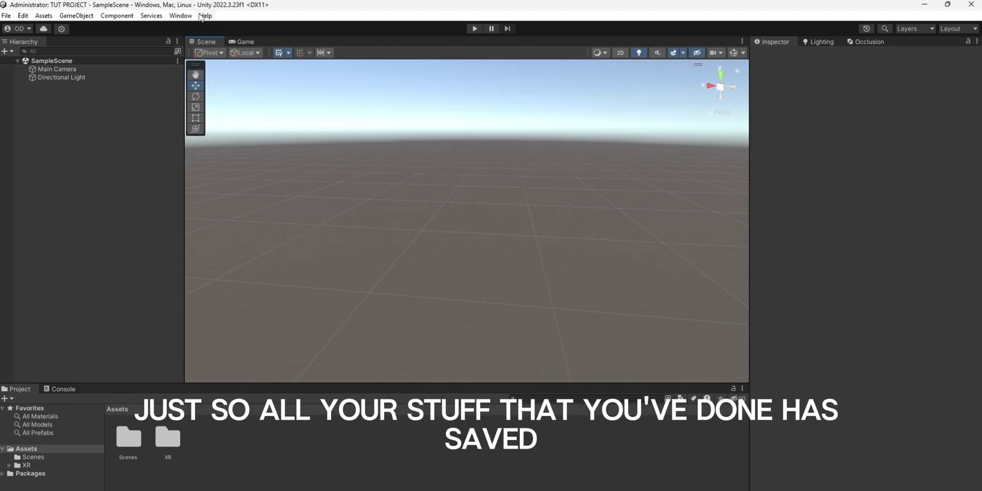
In Package Manager, begin adding a git URL package, entering com.unity.xr.interaction.toolkit.
{"action": "left_click", "coordinate": [180, 16]}
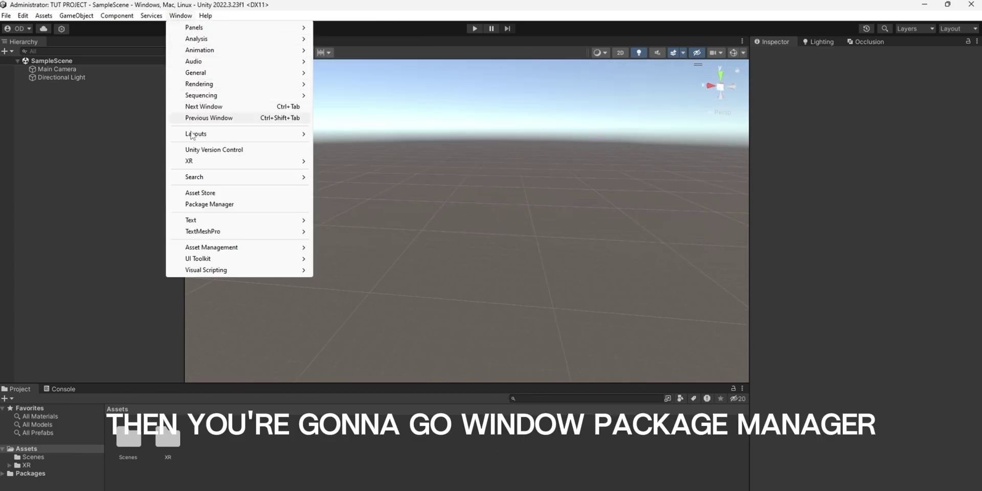
{"action": "left_click", "coordinate": [204, 204]}
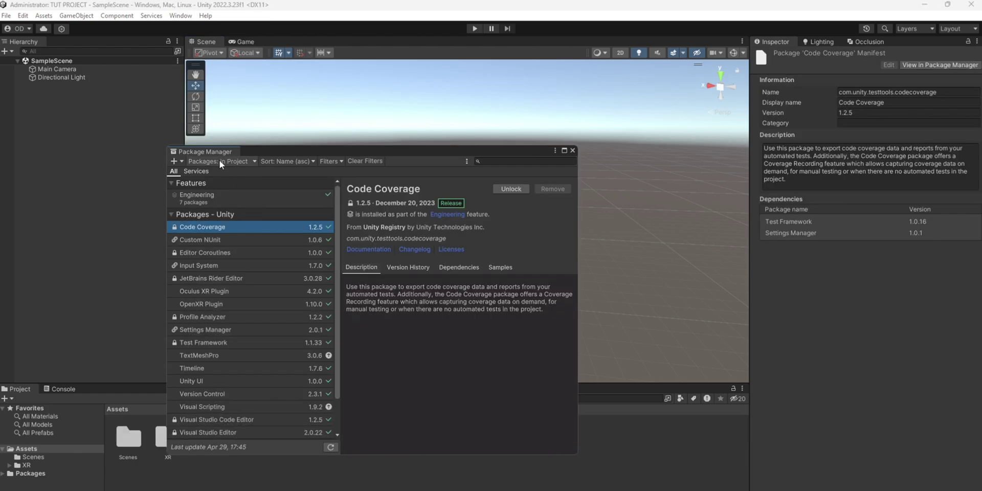
{"action": "left_click", "coordinate": [180, 161]}
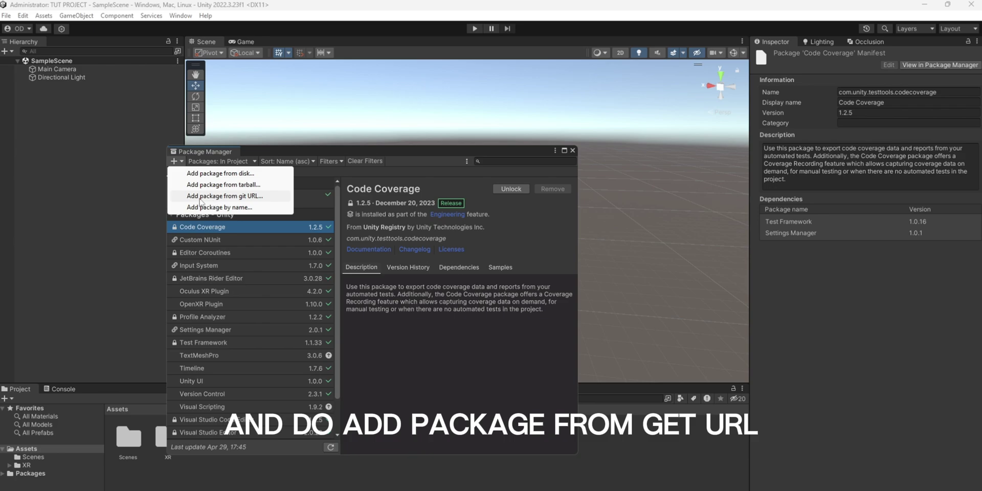
{"action": "left_click", "coordinate": [253, 197]}
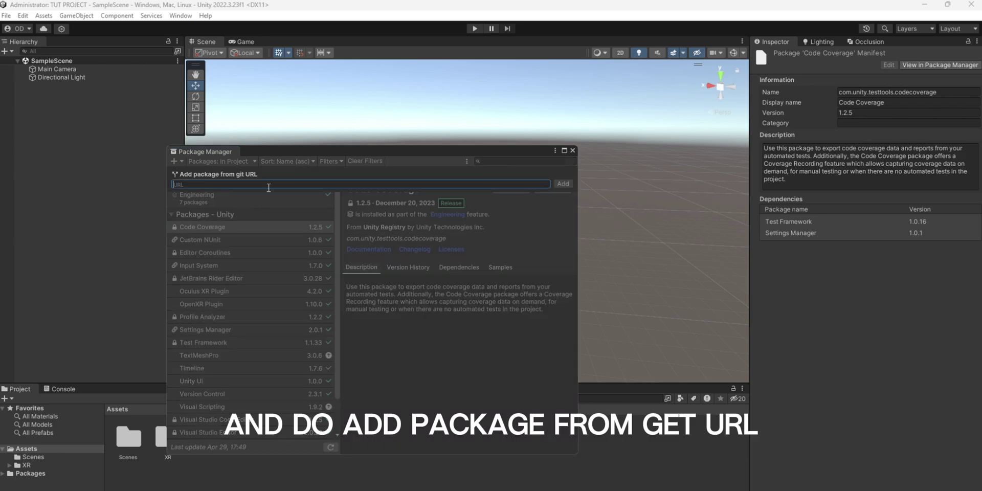
{"action": "type", "text": "com"}
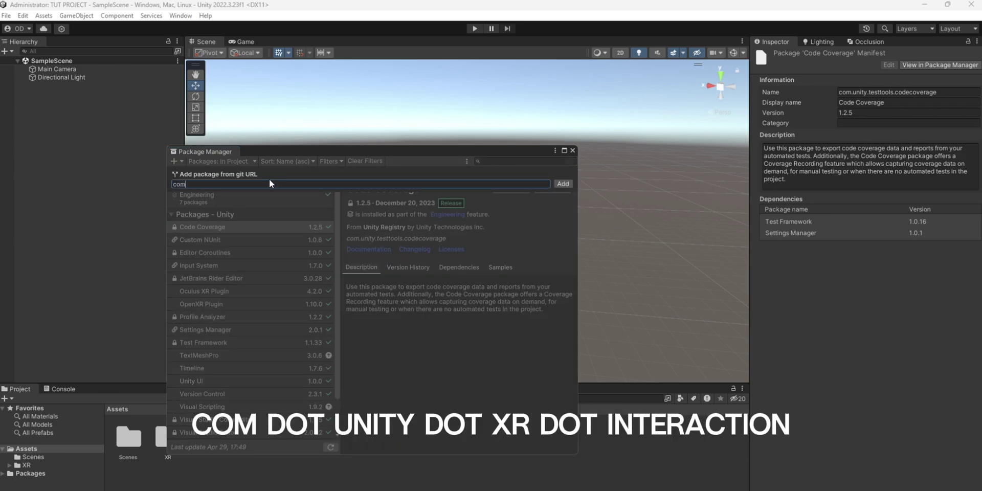
{"action": "type", "text": ".unity.xr.i"}
{"action": "type", "text": "nteractio"}
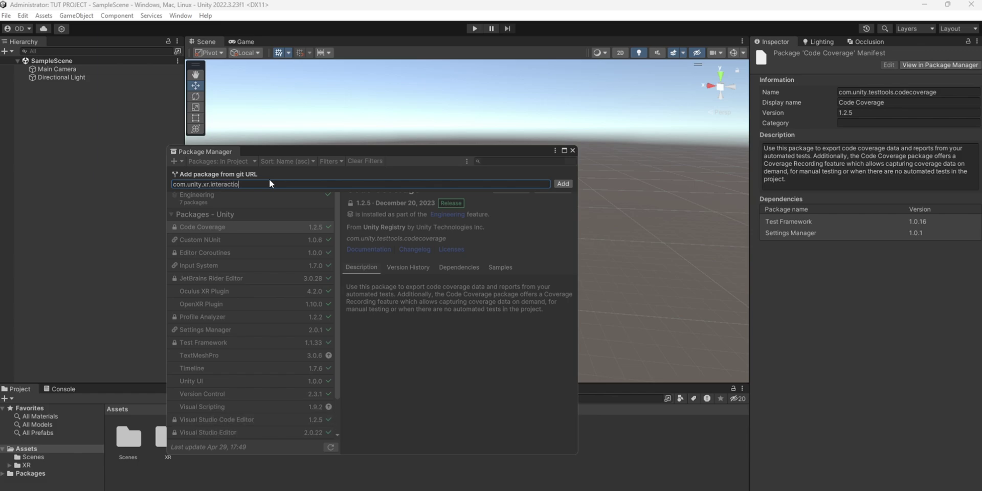
{"action": "type", "text": "n.tool"}
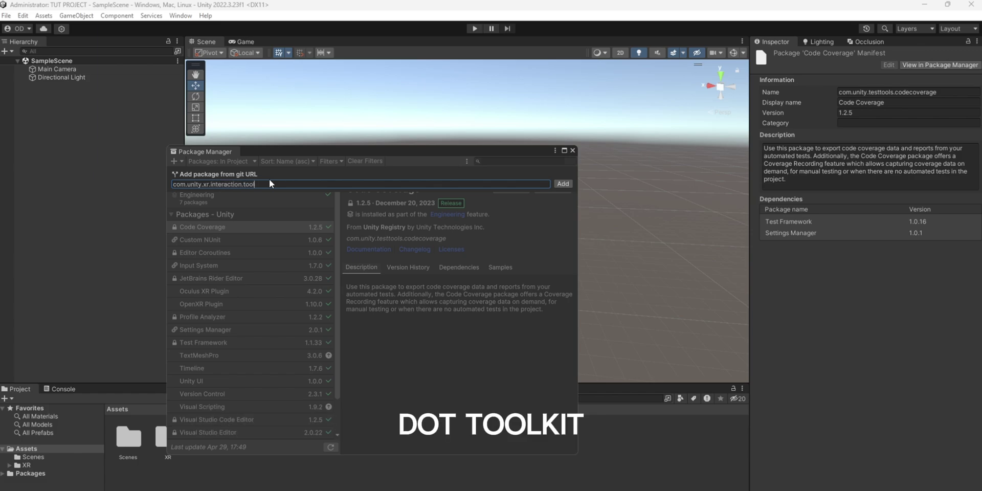
{"action": "type", "text": "kit"}
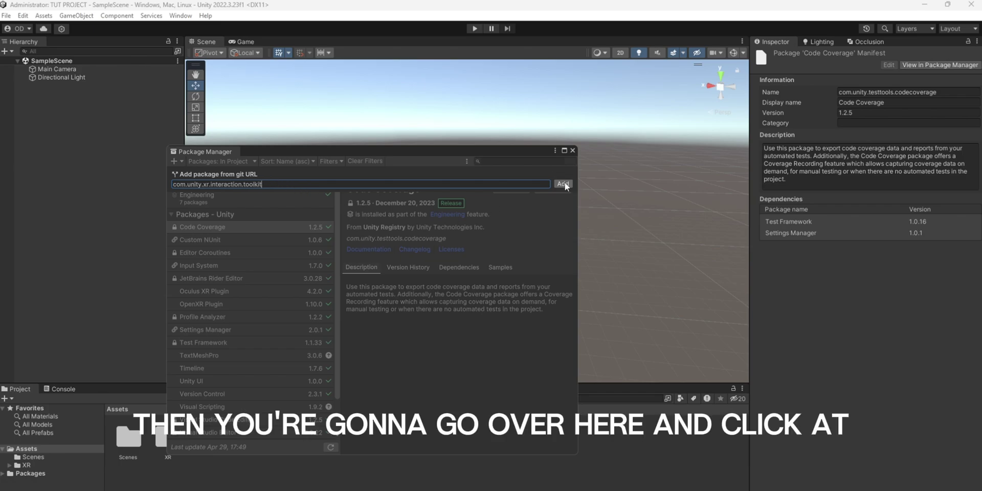
Install the XR Interaction Toolkit from the git URL and view its package details.
{"action": "left_click", "coordinate": [563, 183]}
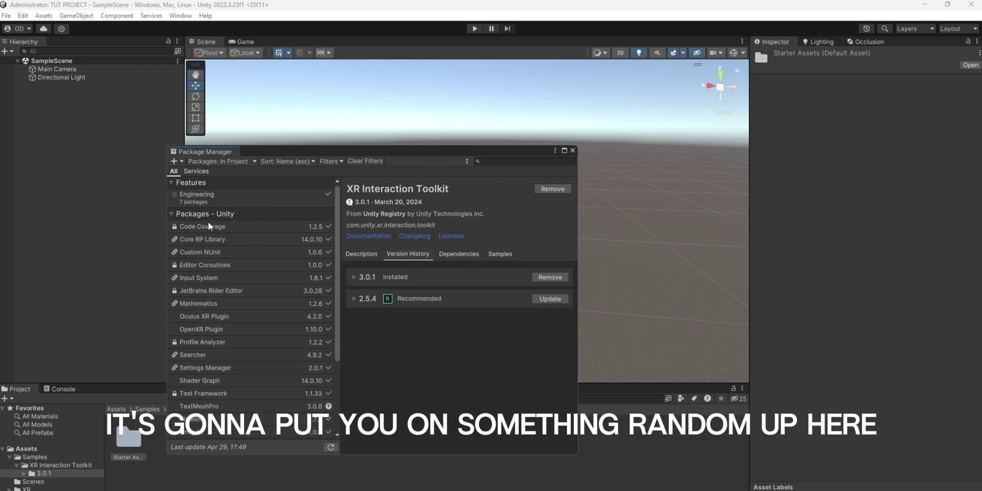
{"action": "scroll", "coordinate": [231, 220], "scroll_direction": "down", "scroll_amount": 5}
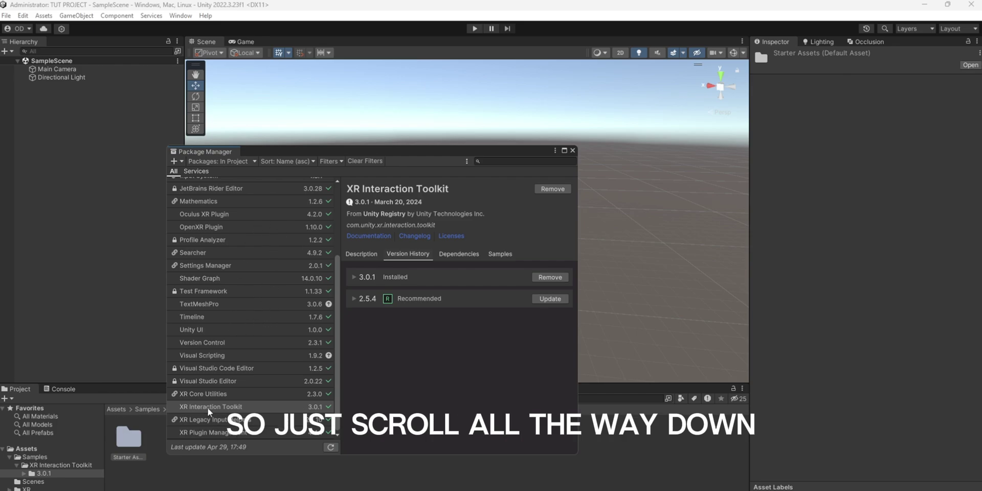
{"action": "left_click", "coordinate": [189, 407]}
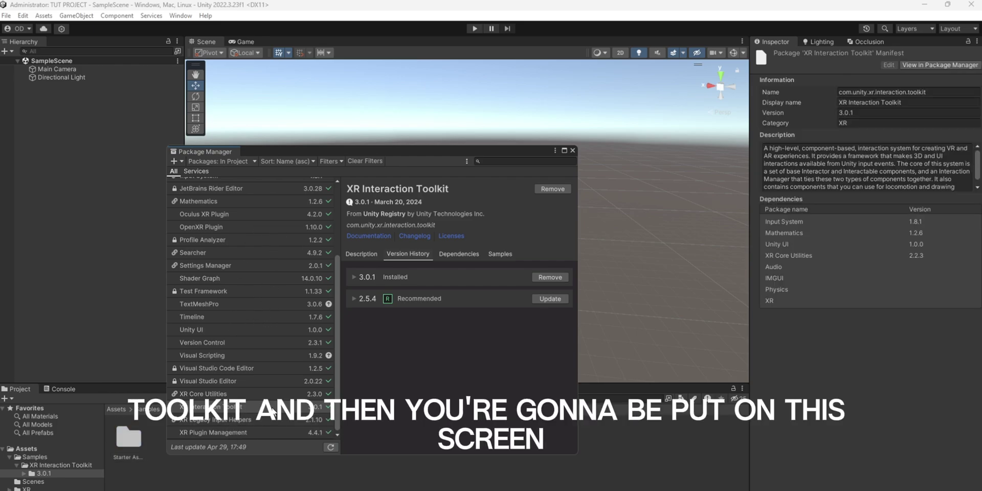
{"action": "left_click", "coordinate": [362, 254]}
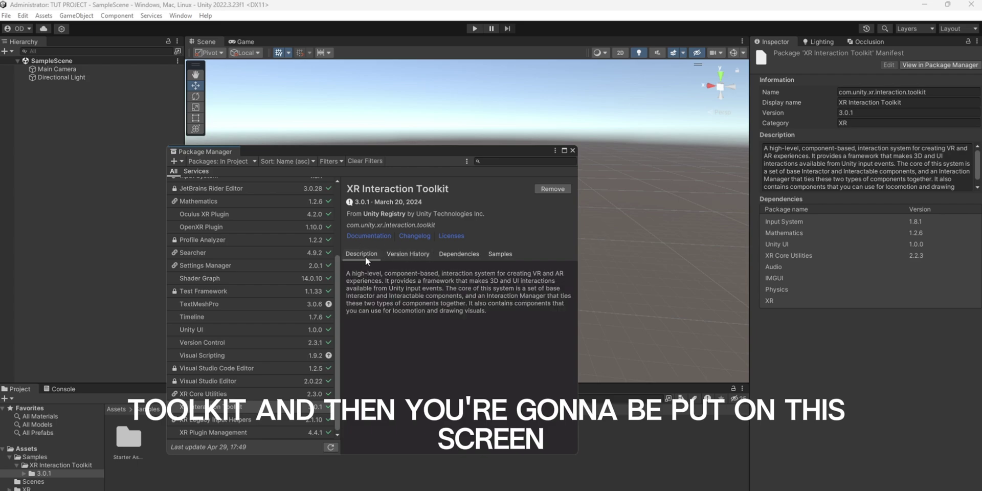
Roll the XR Interaction Toolkit back to version 2.5.4 and import its Starter Assets sample.
{"action": "left_click", "coordinate": [401, 259]}
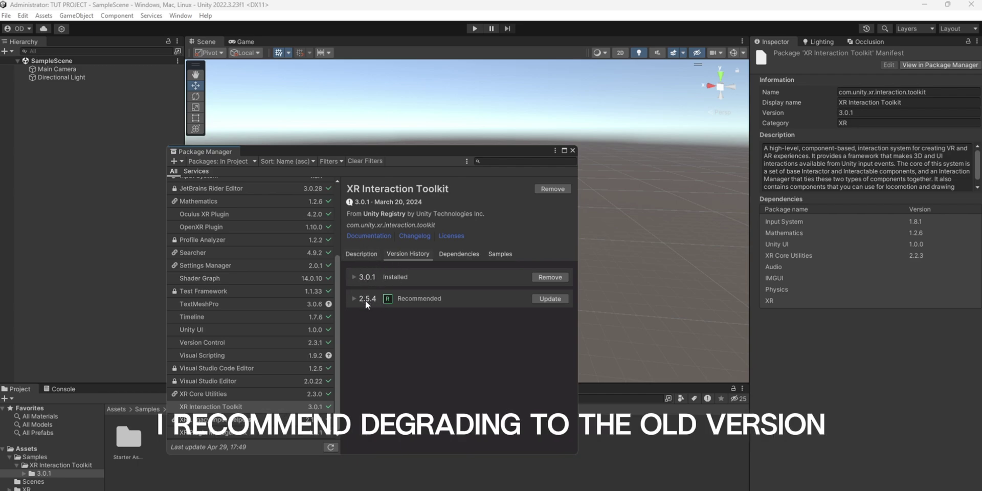
{"action": "left_click", "coordinate": [554, 301]}
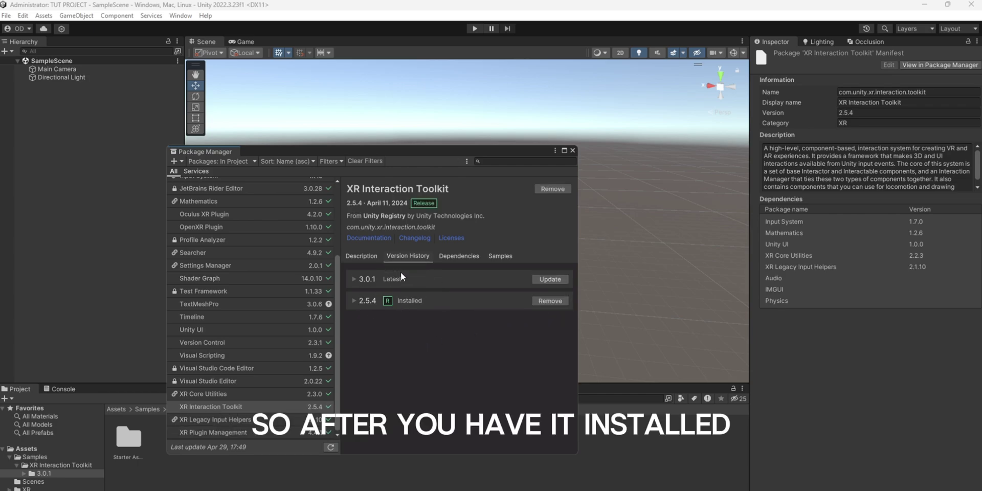
{"action": "left_click", "coordinate": [507, 256]}
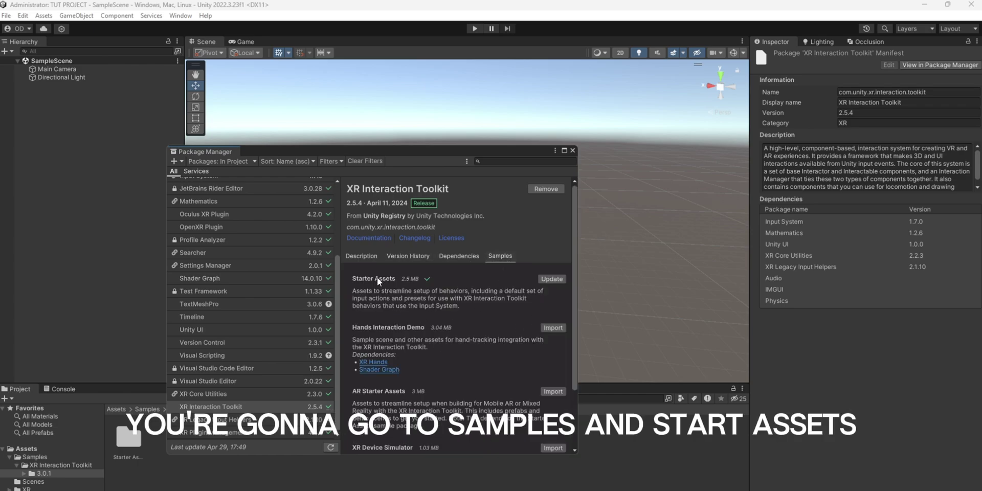
{"action": "left_click", "coordinate": [552, 281]}
Confirm the Starter Assets import, close Package Manager, check the Console, and browse the Assets folder.
{"action": "left_click", "coordinate": [565, 299]}
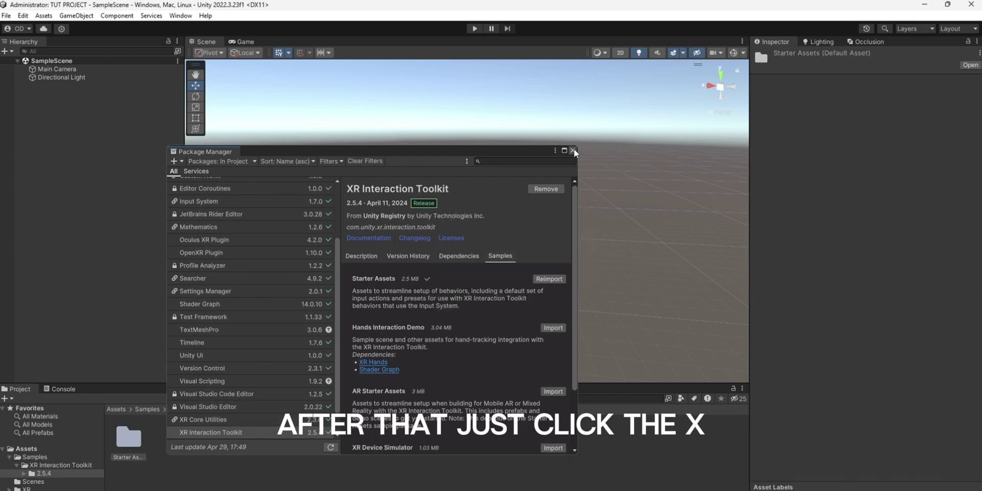
{"action": "left_click", "coordinate": [573, 151]}
{"action": "left_click", "coordinate": [63, 389]}
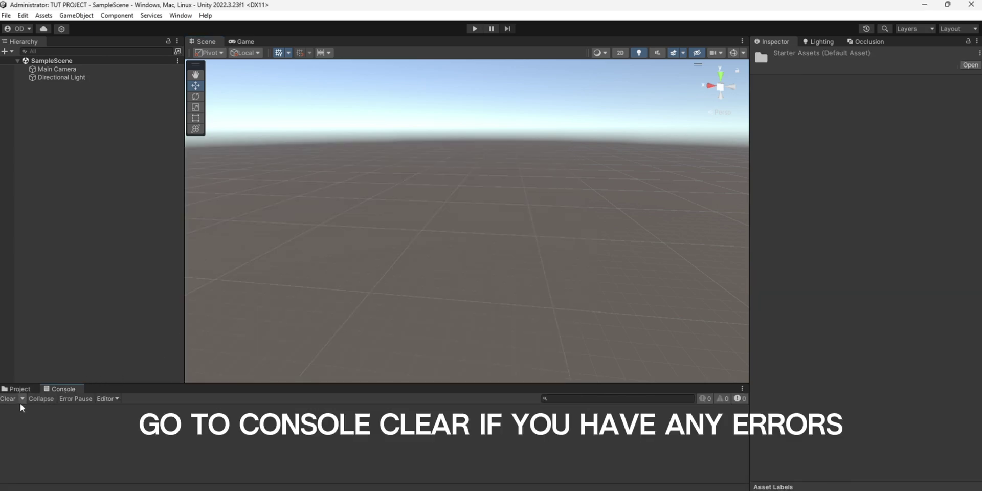
{"action": "left_click", "coordinate": [18, 388]}
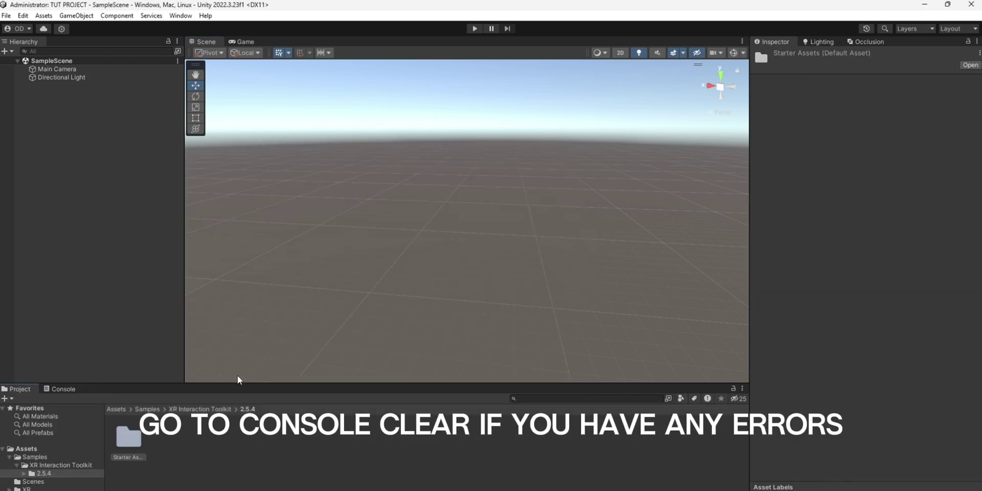
{"action": "left_click", "coordinate": [36, 448]}
{"action": "left_click", "coordinate": [9, 457]}
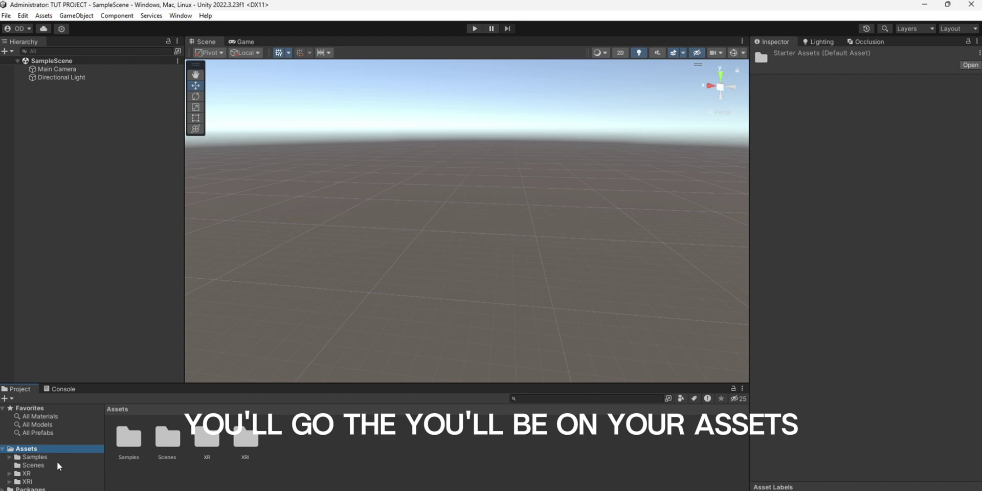
Browse to Samples > XR Interaction Toolkit > 2.5.4 > Starter Assets > Presets in the Project window.
{"action": "double_click", "coordinate": [129, 445]}
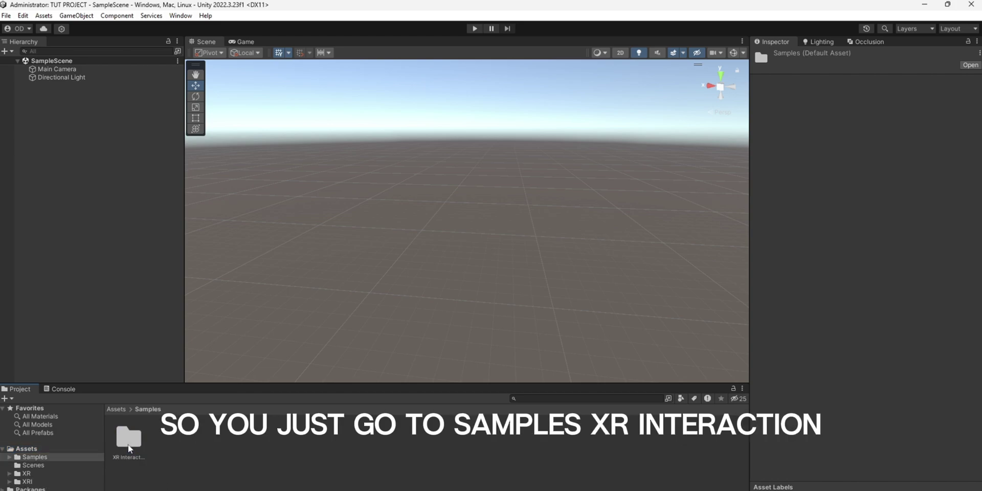
{"action": "double_click", "coordinate": [129, 440]}
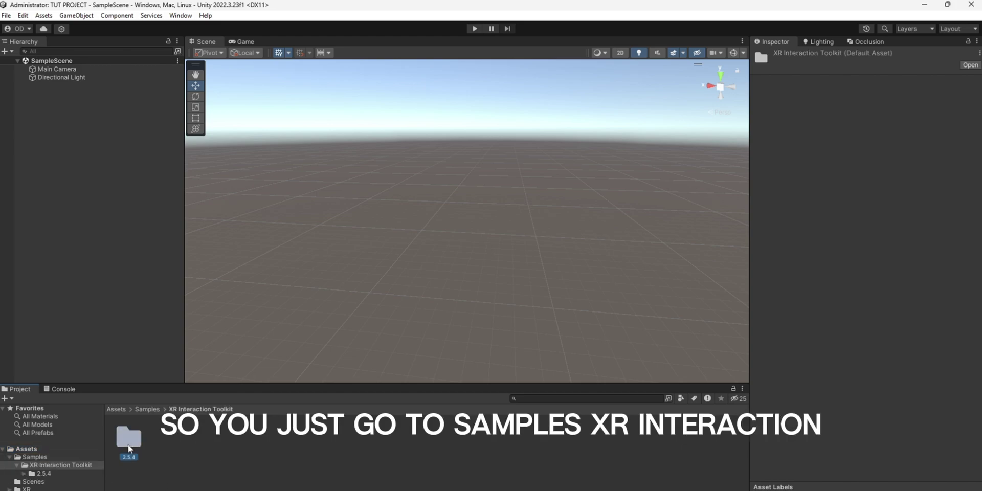
{"action": "double_click", "coordinate": [128, 444]}
{"action": "double_click", "coordinate": [128, 446]}
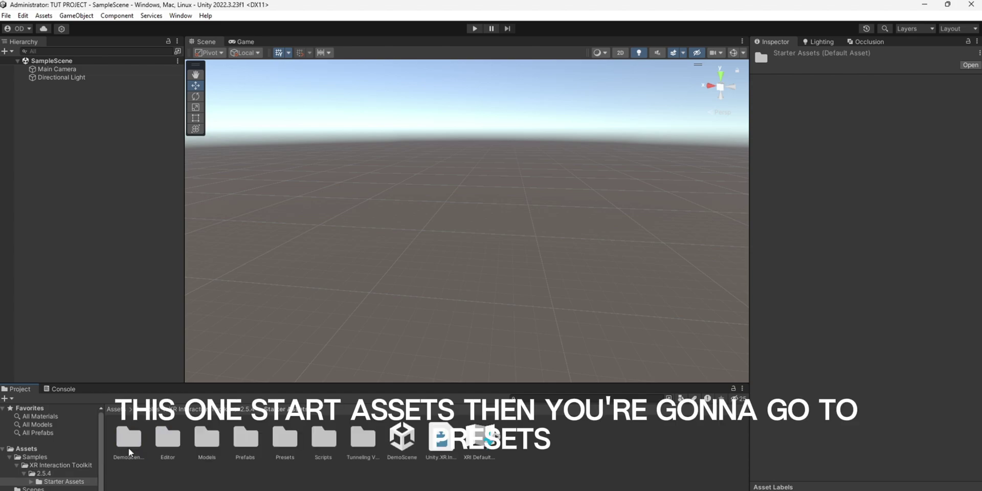
{"action": "double_click", "coordinate": [285, 441]}
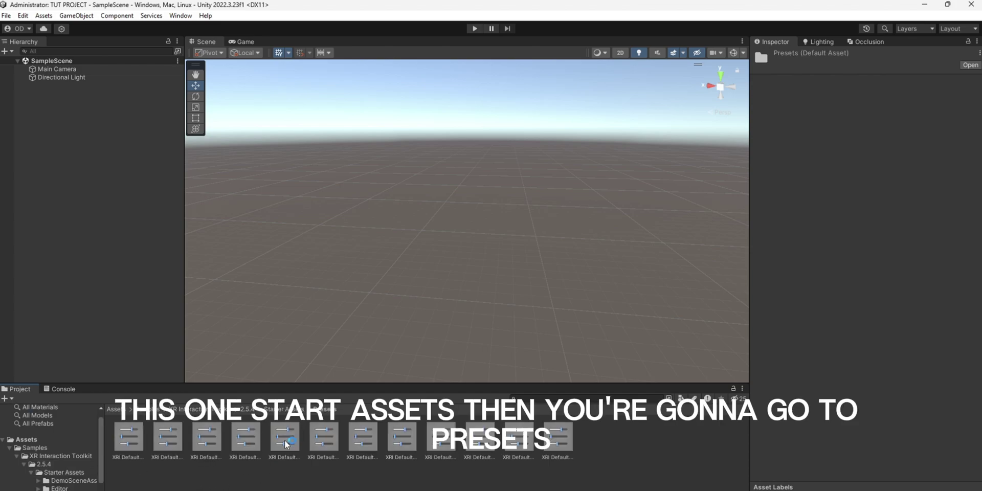
Inspect the Continuous Move, Continuous Turn, XR Controller (Action-based) and fourth XRI Default presets, then deselect.
{"action": "left_click", "coordinate": [129, 439]}
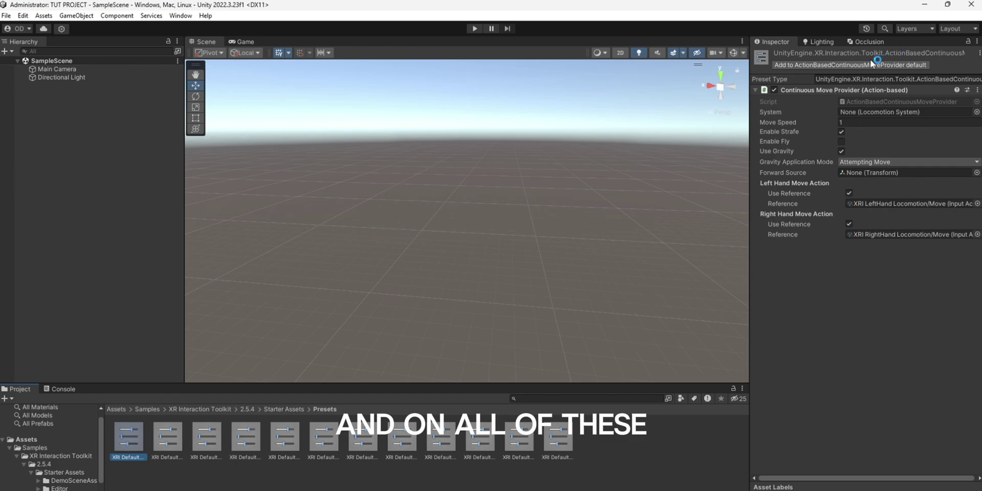
{"action": "left_click", "coordinate": [168, 438]}
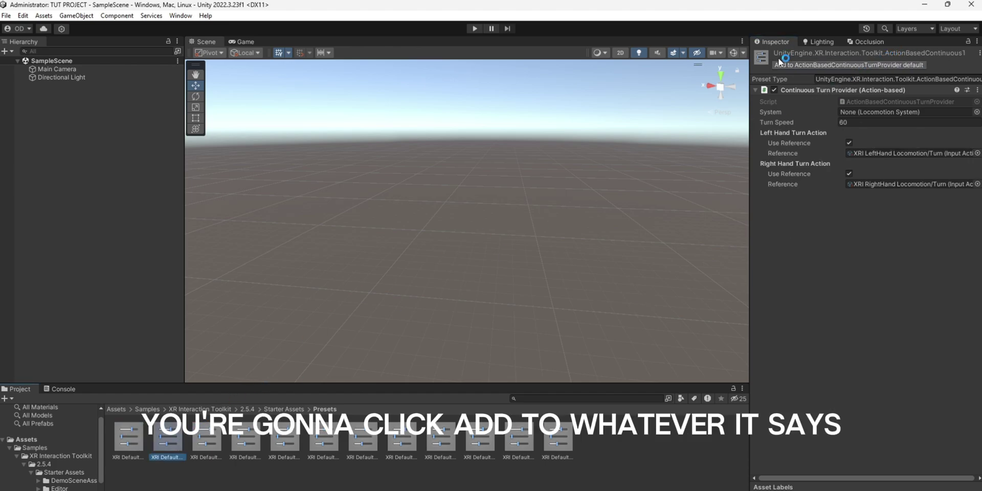
{"action": "left_click", "coordinate": [206, 437]}
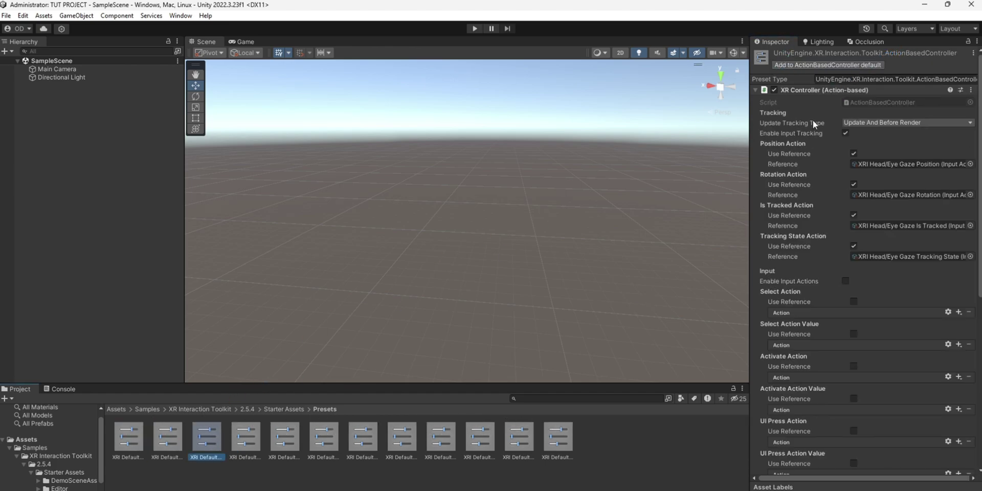
{"action": "left_click", "coordinate": [252, 443]}
{"action": "left_click", "coordinate": [119, 264]}
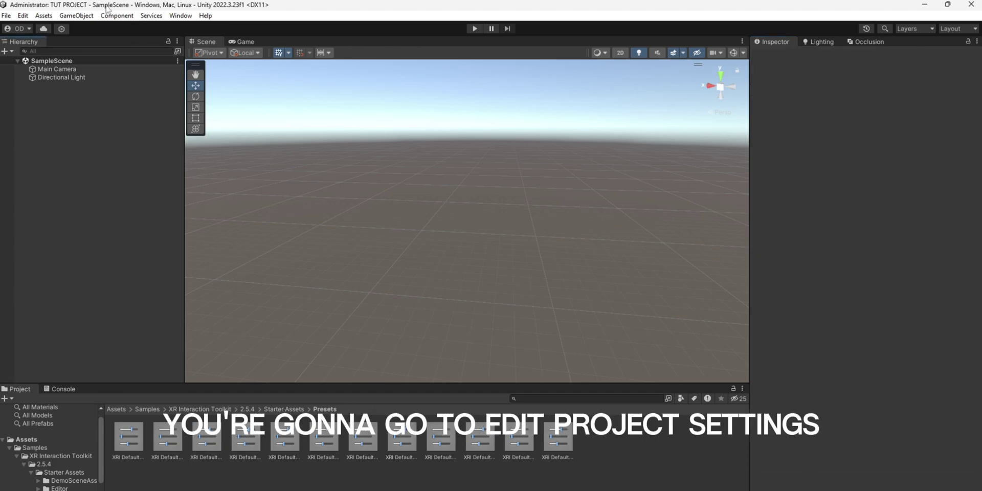
In Project Settings' Preset Manager, set the ActionBasedController preset filters to Right and Left.
{"action": "left_click", "coordinate": [22, 15]}
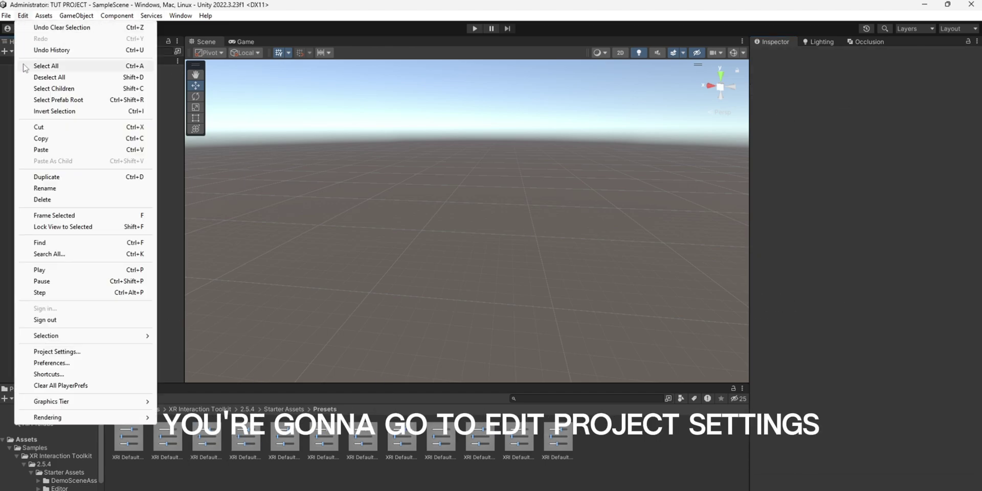
{"action": "left_click", "coordinate": [57, 352]}
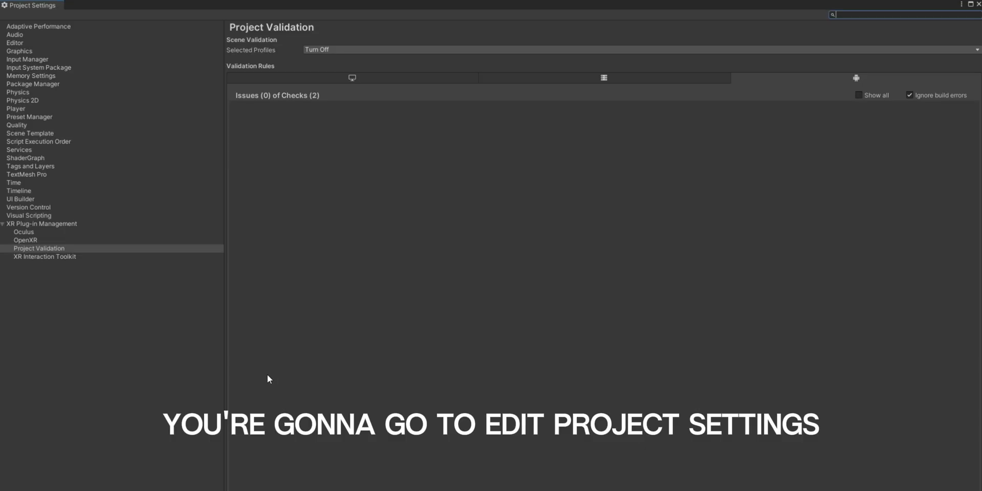
{"action": "left_click", "coordinate": [34, 117]}
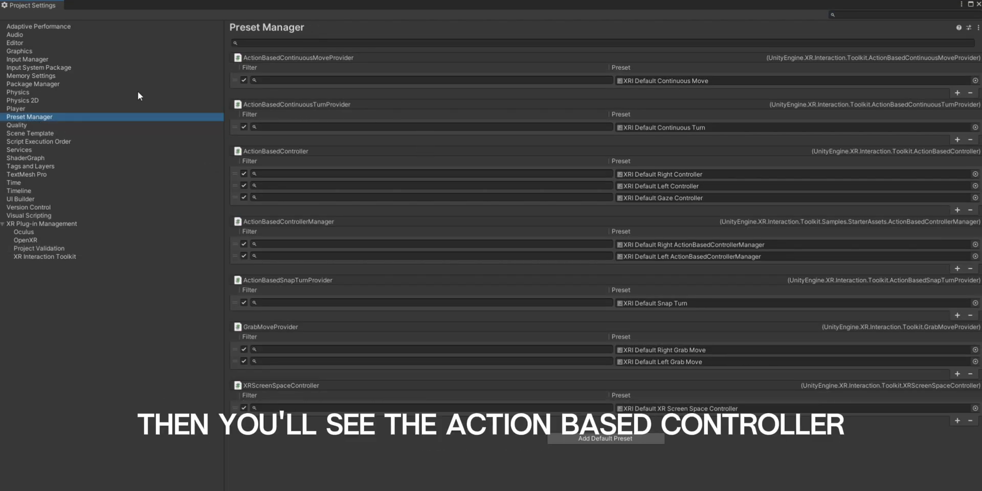
{"action": "left_click", "coordinate": [303, 173]}
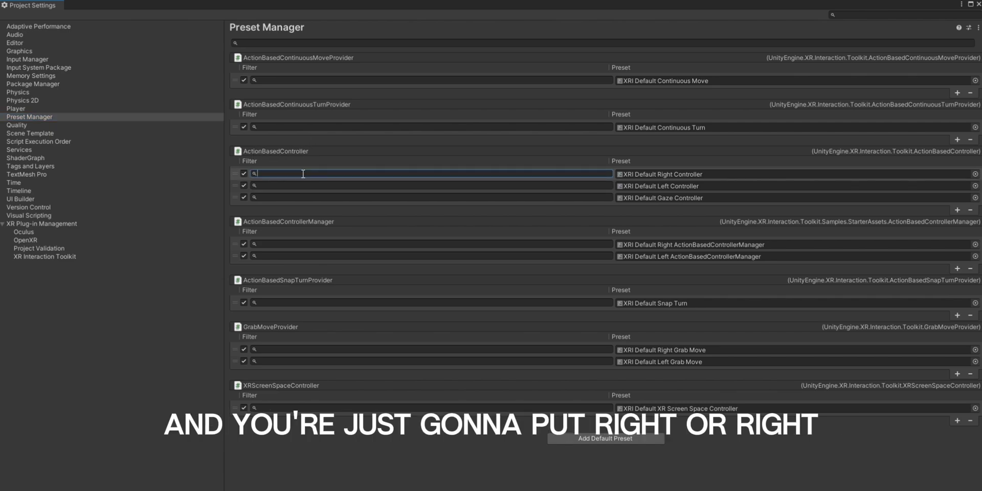
{"action": "type", "text": "Right"}
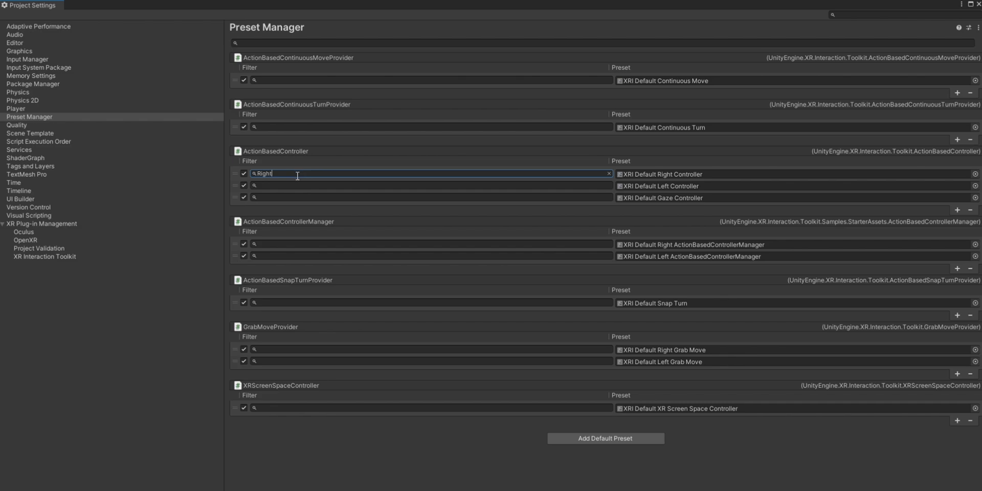
{"action": "left_click", "coordinate": [291, 186]}
{"action": "type", "text": "Left"}
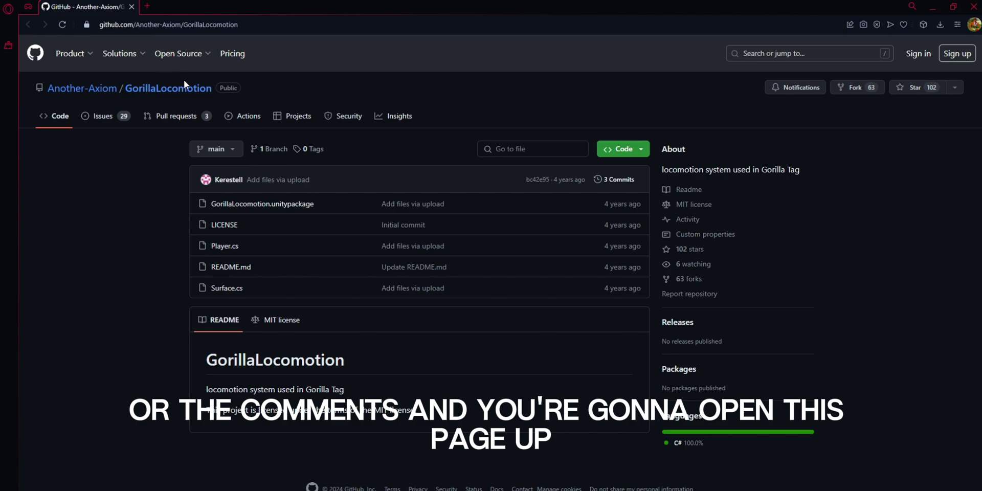
Download GorillaLocomotion.unitypackage from the GitHub repository and drag it from recent downloads toward Unity.
{"action": "mouse_move", "coordinate": [131, 41]}
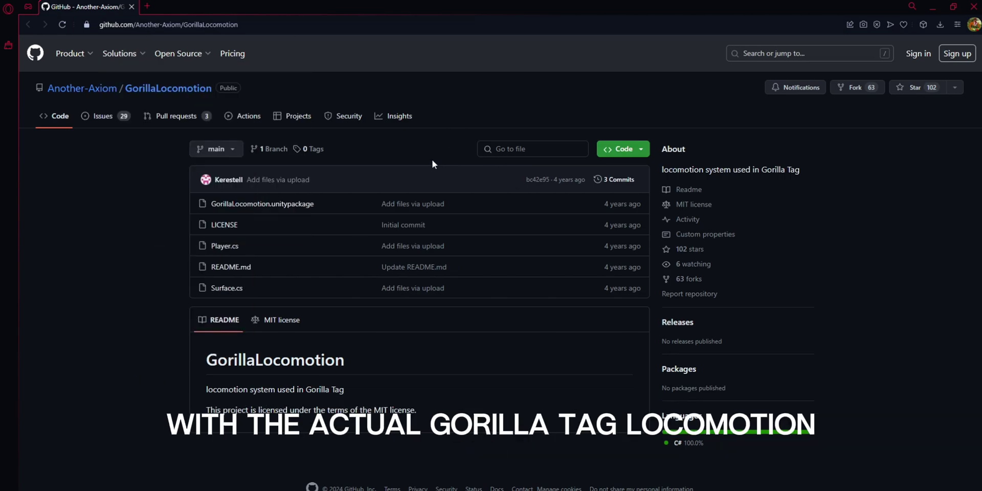
{"action": "left_click", "coordinate": [228, 206]}
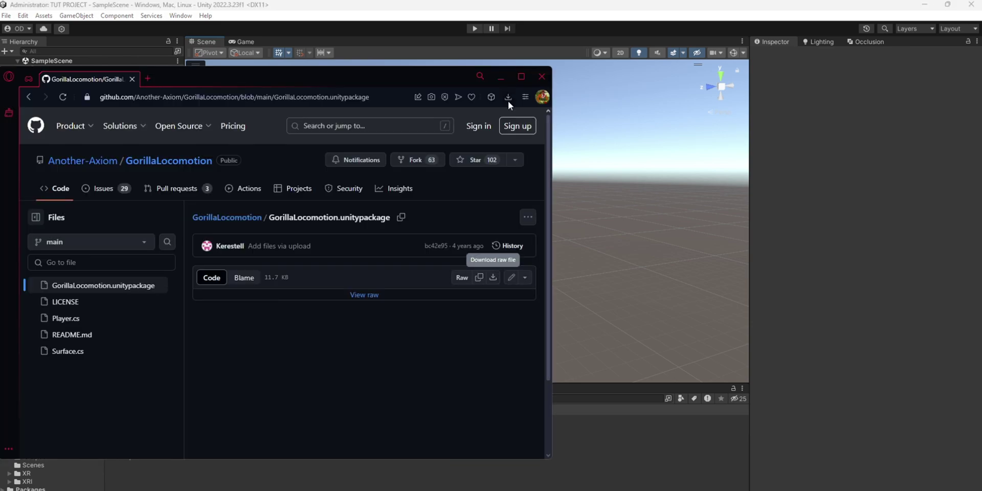
{"action": "left_click", "coordinate": [507, 97]}
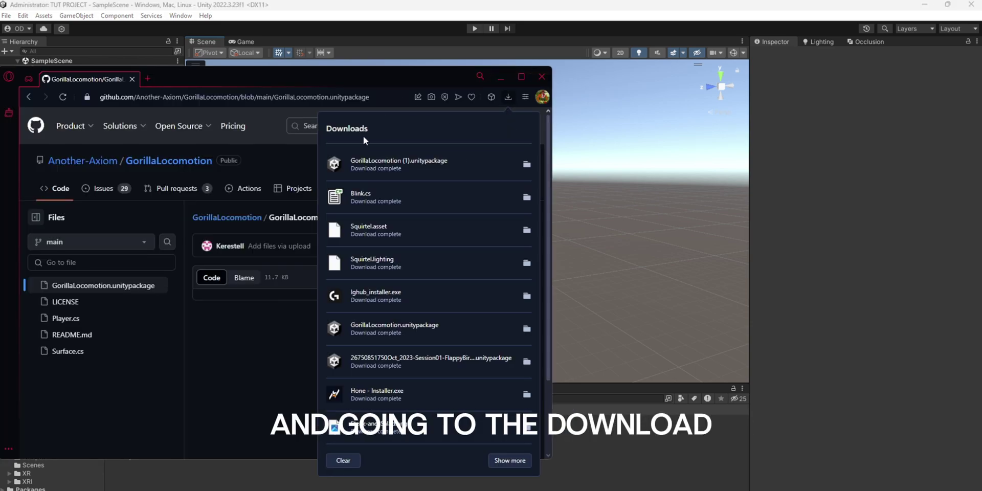
{"action": "left_click_drag", "start_coordinate": [399, 161], "coordinate": [678, 459]}
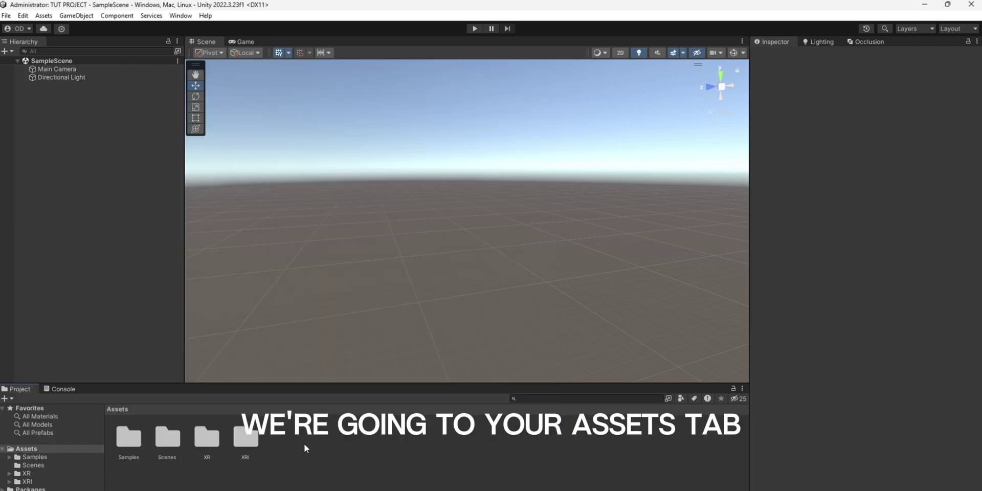
Import all contents of GorillaLocomotion (1).unitypackage from Downloads as a custom package and reload the scene.
{"action": "right_click", "coordinate": [303, 443]}
{"action": "mouse_move", "coordinate": [412, 255]}
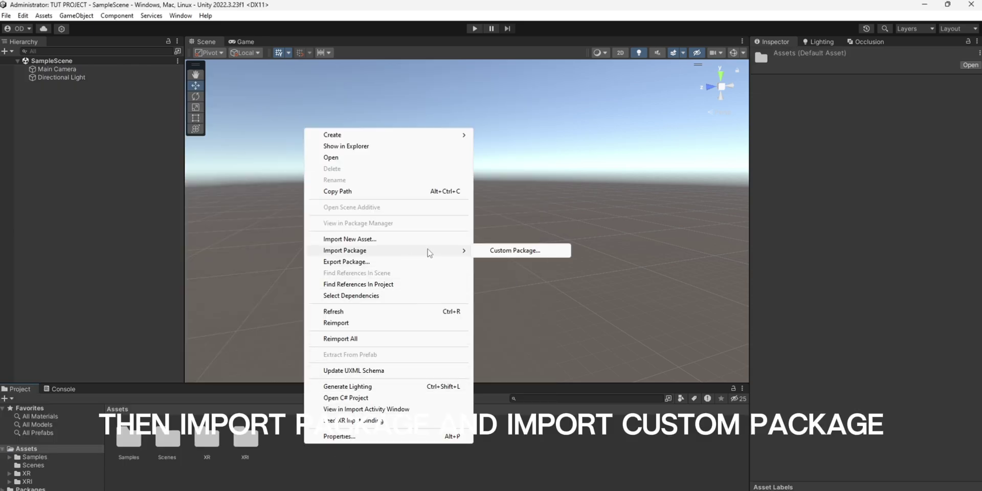
{"action": "left_click", "coordinate": [522, 252]}
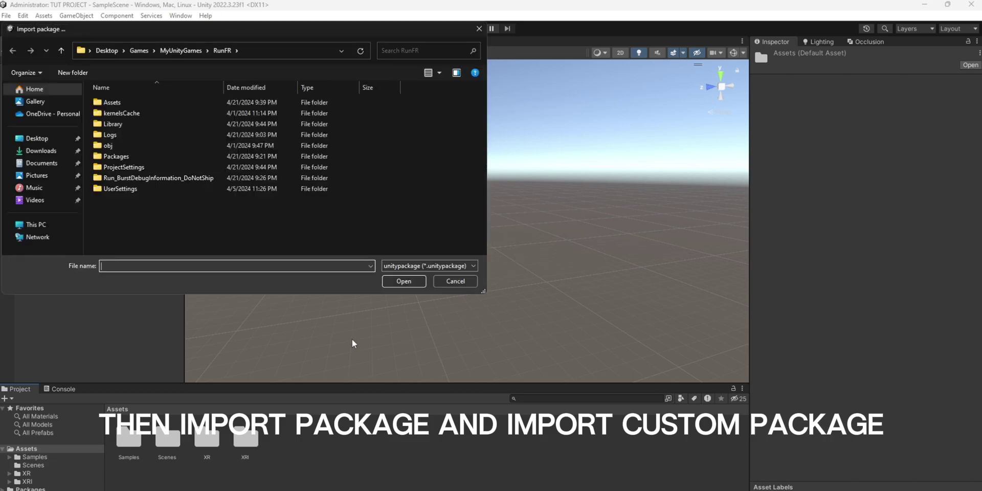
{"action": "left_click", "coordinate": [41, 150]}
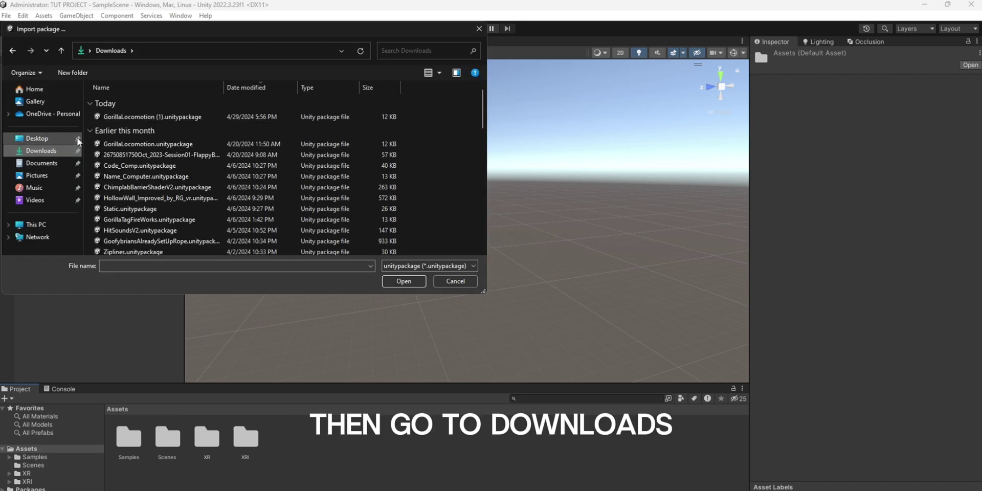
{"action": "left_click", "coordinate": [141, 117]}
{"action": "double_click", "coordinate": [140, 118]}
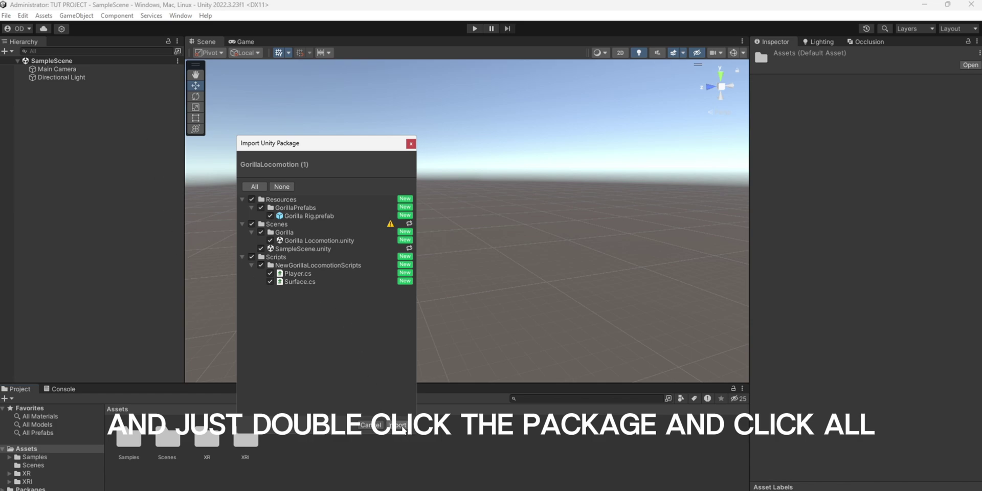
{"action": "left_click", "coordinate": [399, 425]}
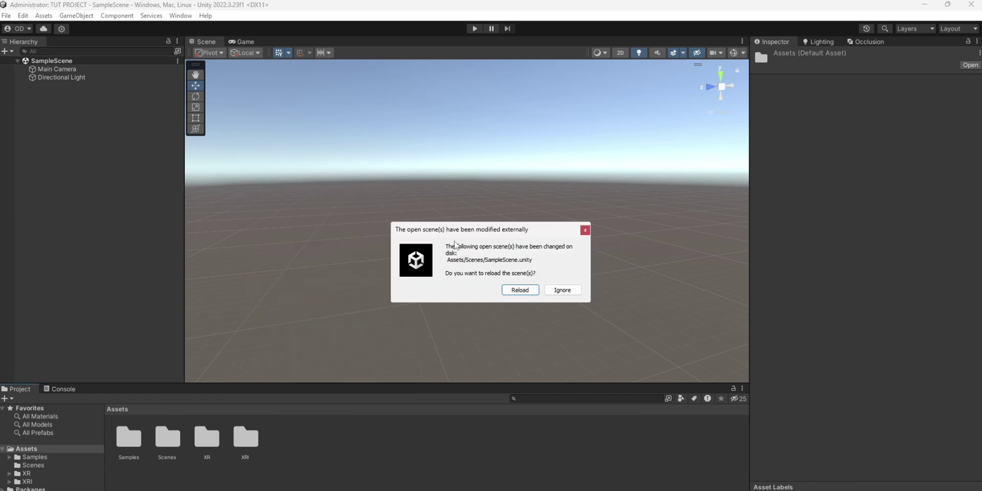
{"action": "left_click", "coordinate": [520, 289]}
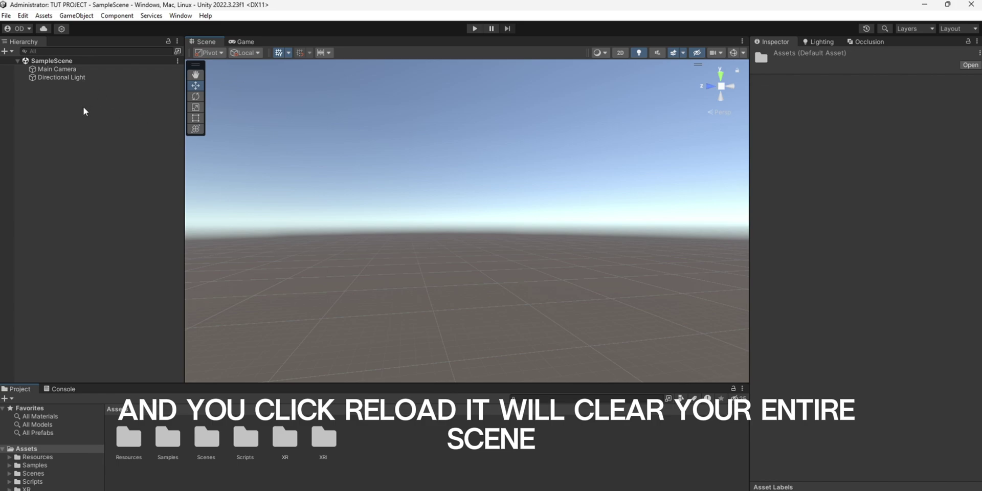
{"action": "right_click_drag", "start_coordinate": [357, 229], "coordinate": [309, 267]}
{"action": "left_click", "coordinate": [114, 246]}
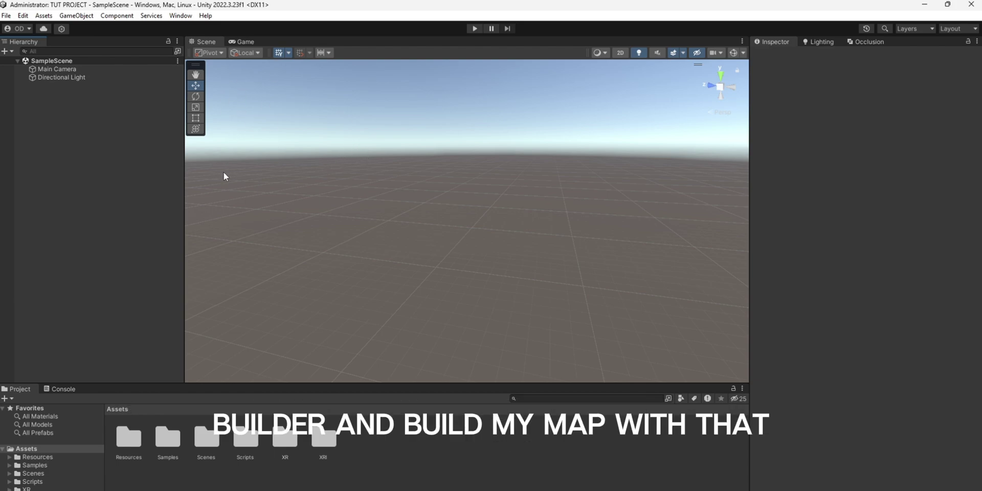
Install ProBuilder from the Unity Registry in the Package Manager.
{"action": "left_click", "coordinate": [180, 15]}
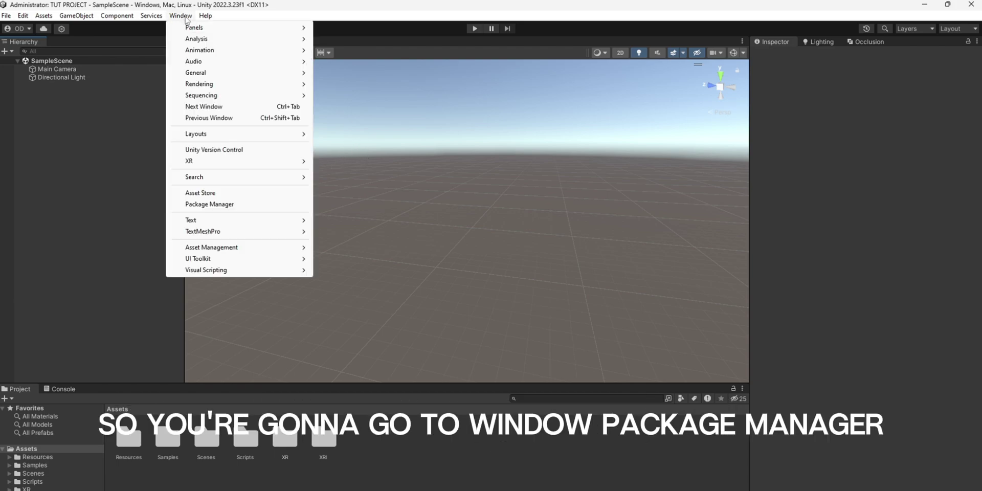
{"action": "left_click", "coordinate": [220, 205]}
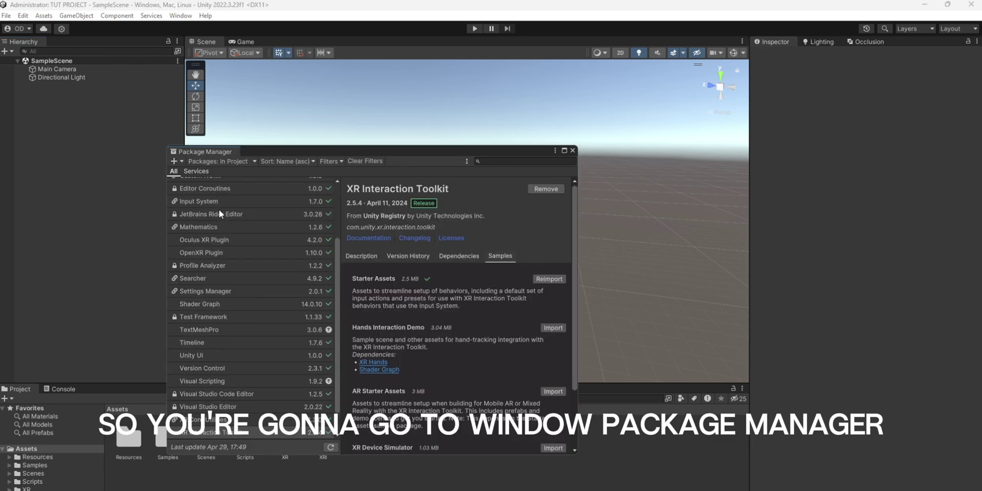
{"action": "left_click", "coordinate": [222, 161]}
{"action": "left_click", "coordinate": [225, 173]}
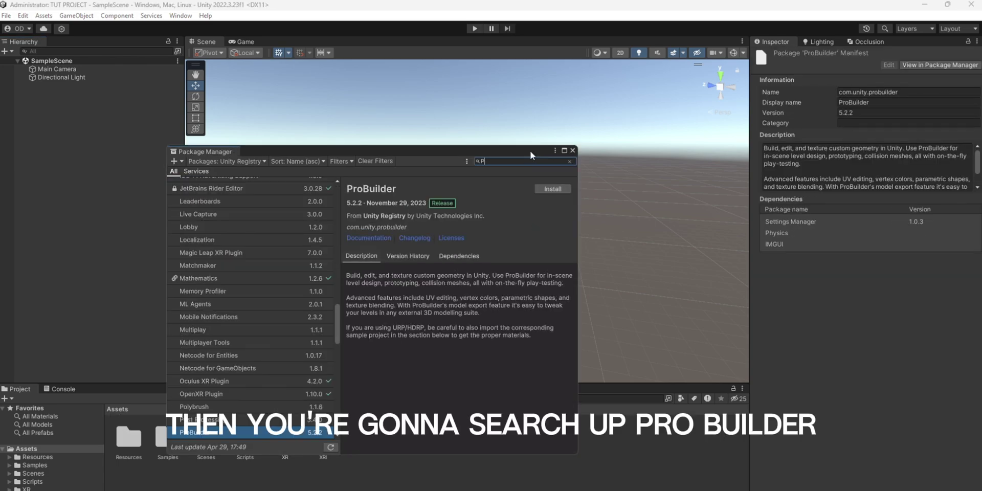
{"action": "type", "text": "roBui"}
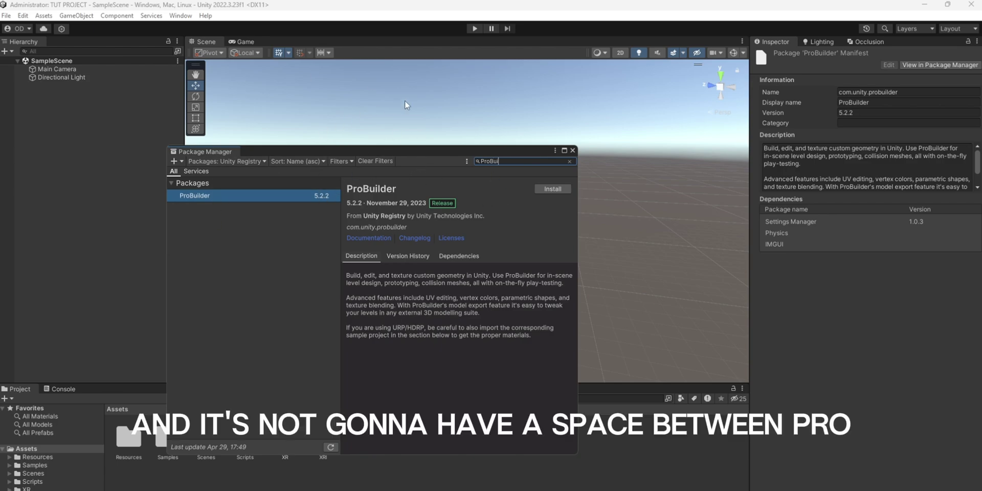
{"action": "left_click", "coordinate": [560, 189]}
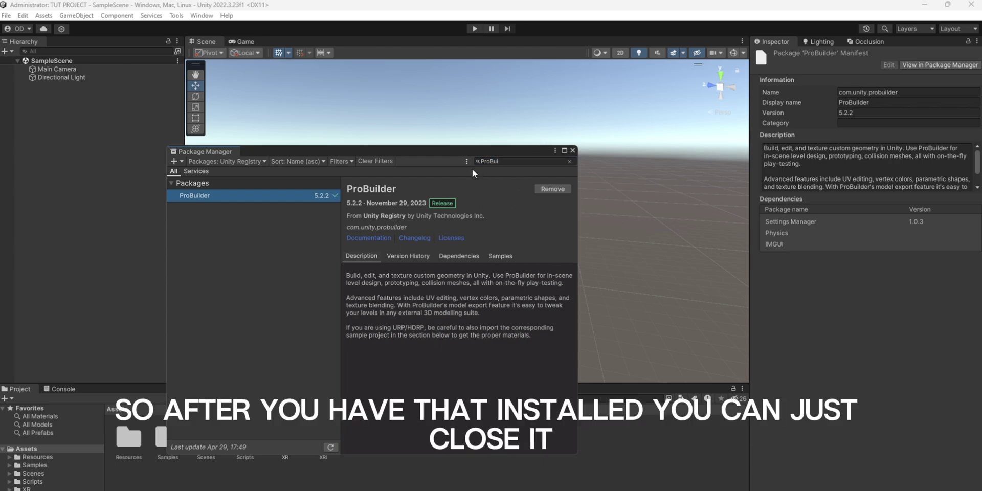
{"action": "left_click", "coordinate": [573, 150]}
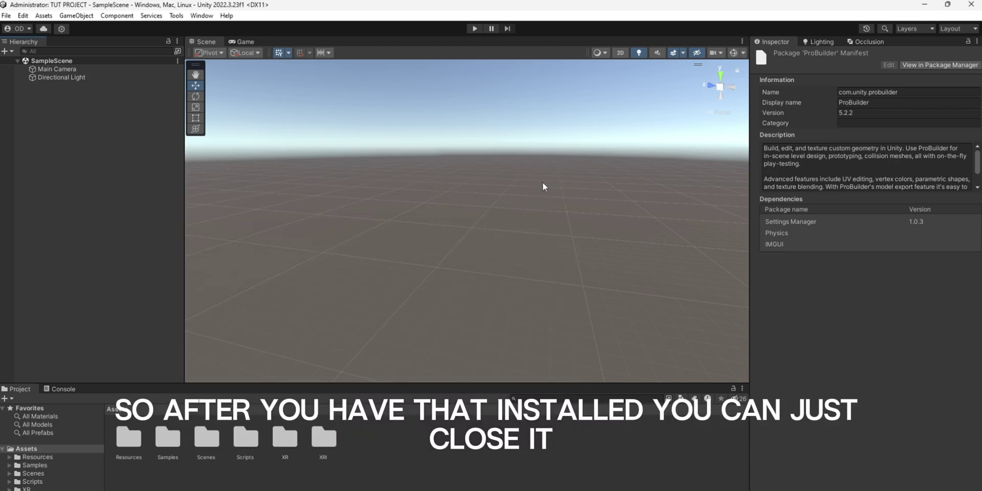
Open the ProBuilder window from Tools > ProBuilder.
{"action": "left_click", "coordinate": [176, 15]}
{"action": "mouse_move", "coordinate": [215, 28]}
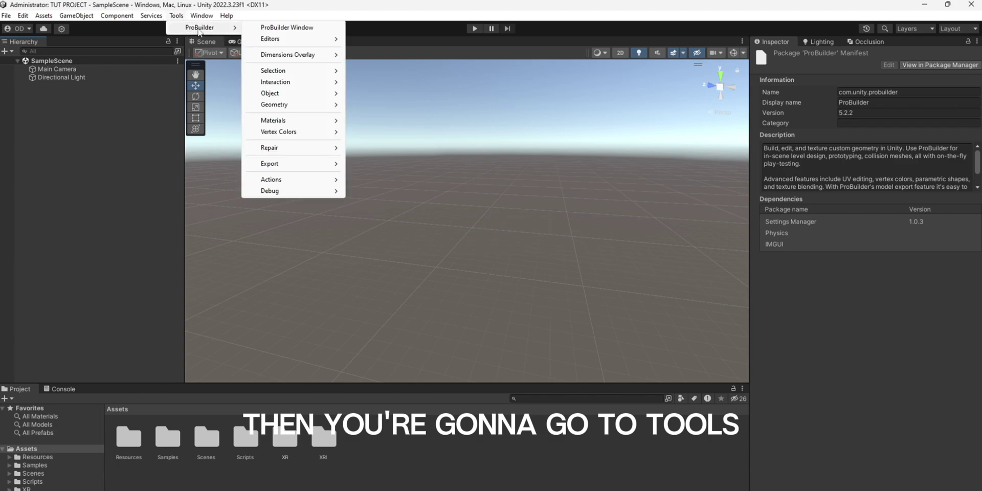
{"action": "left_click", "coordinate": [265, 27]}
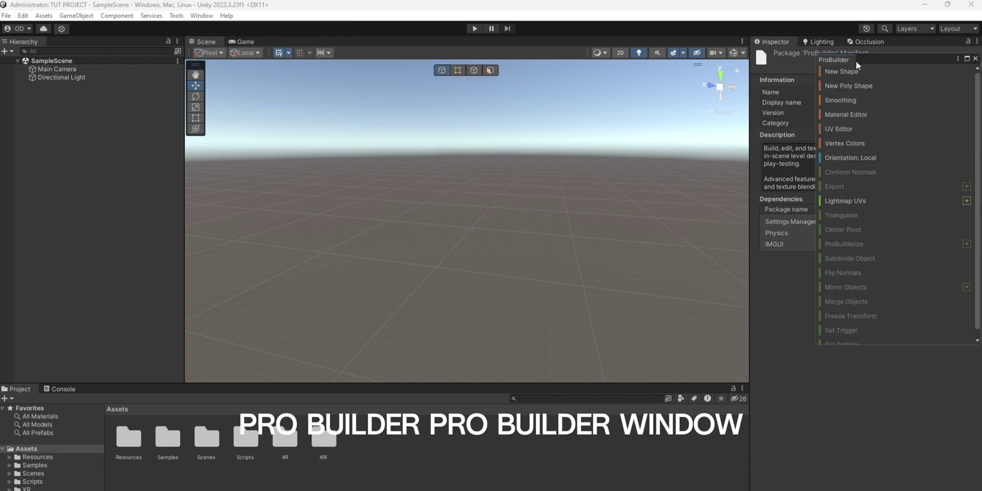